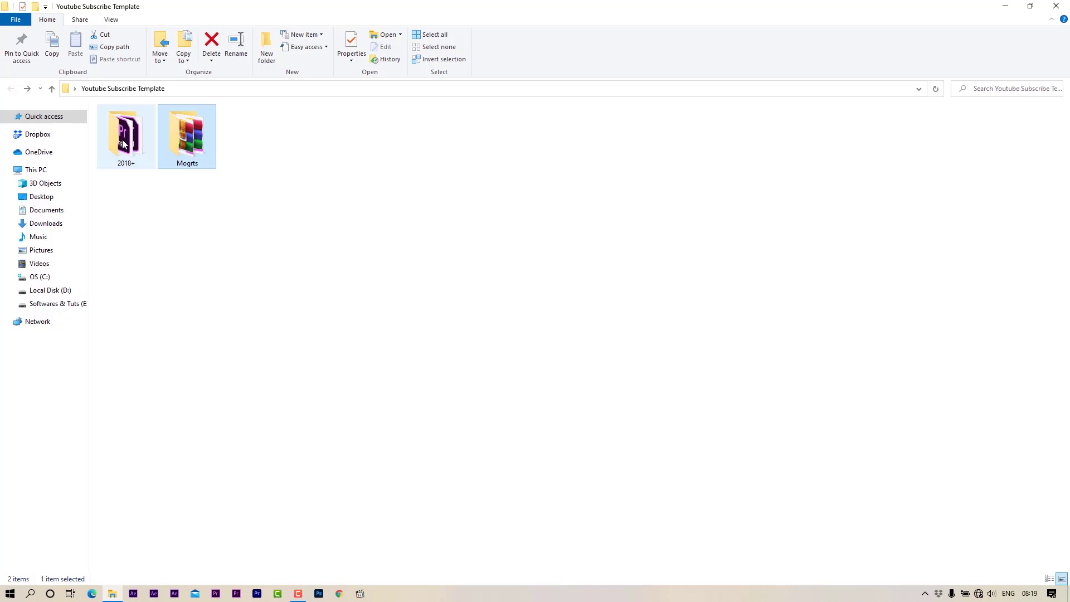
Step: Open the 2018+ folder's Youtube Subscribe Animation 2019+ project with Adobe Premiere Pro CC 2019
left_click(124, 144)
left_click(195, 140)
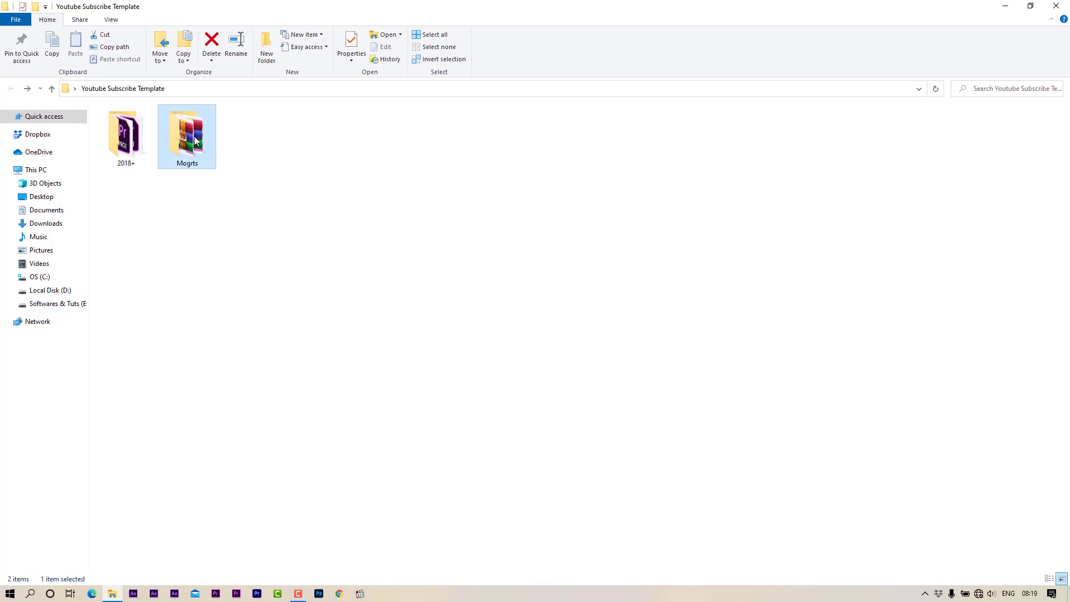
double_click(124, 144)
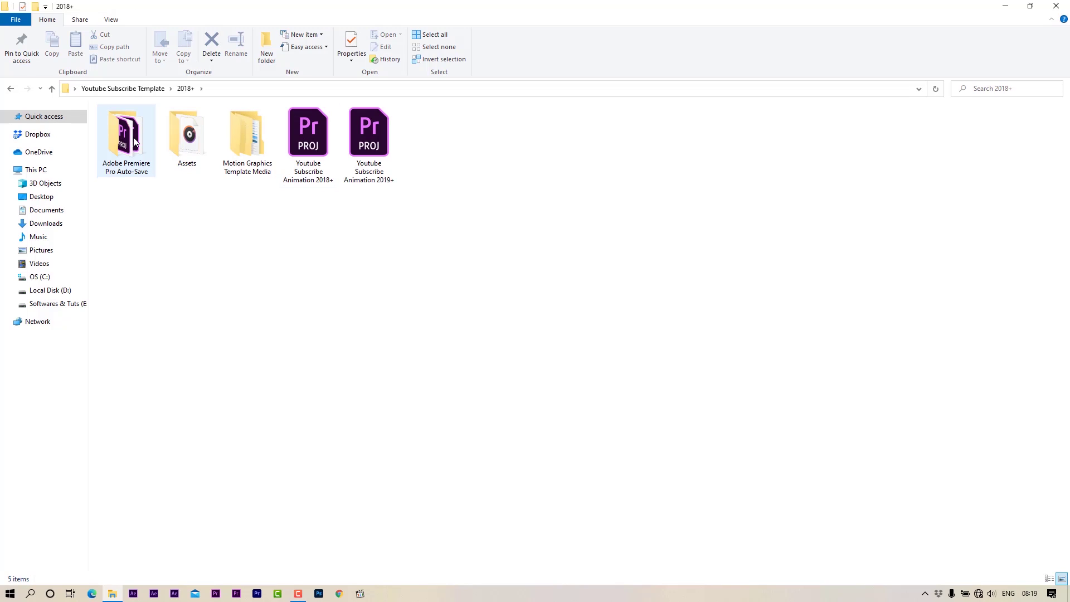
left_click(308, 144)
left_click(370, 151)
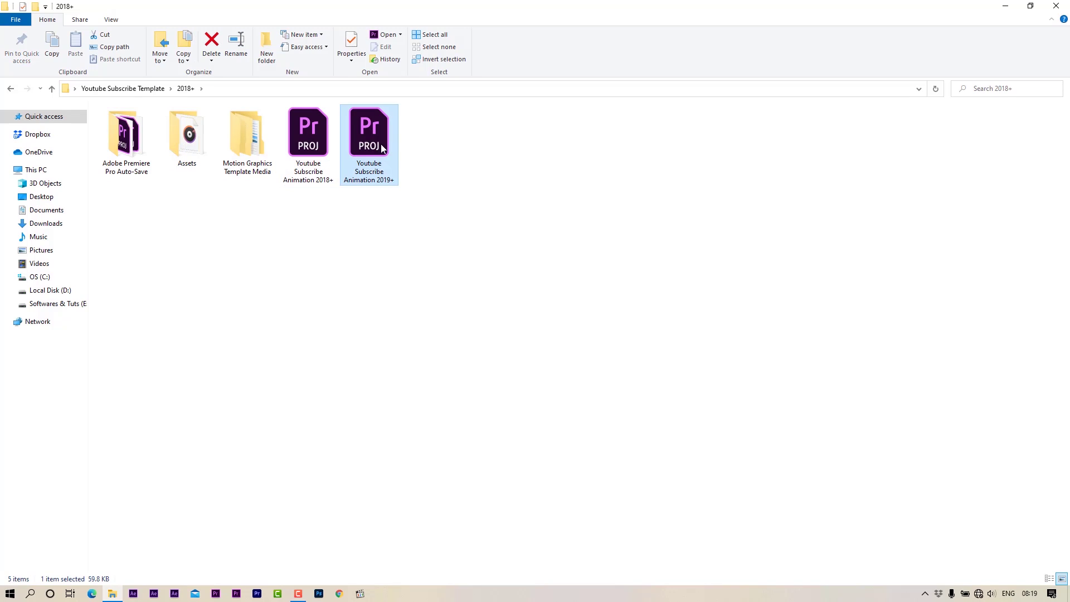
right_click(370, 140)
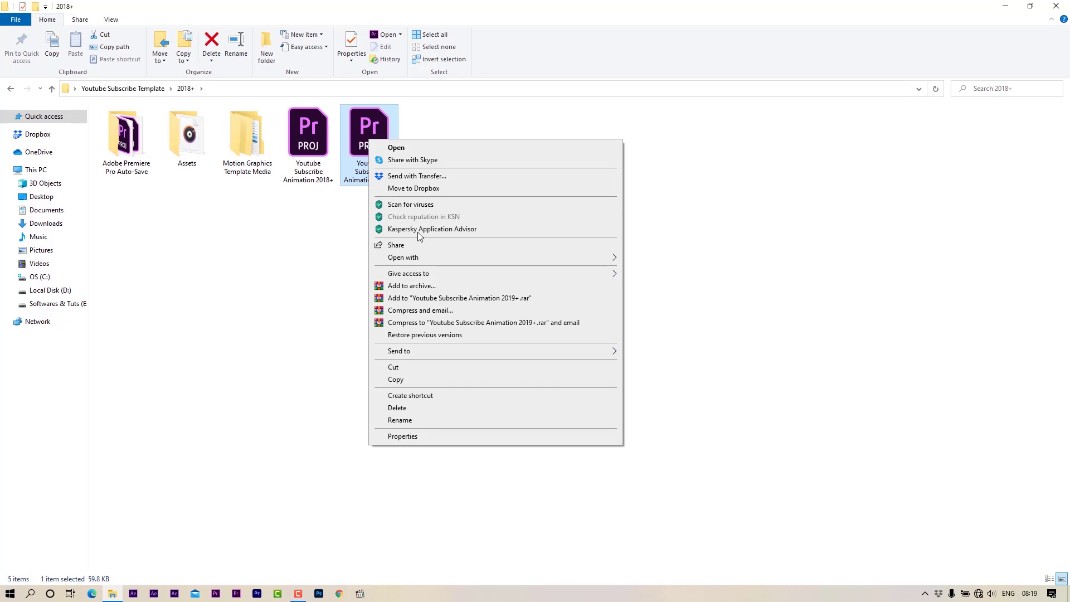
mouse_move(426, 262)
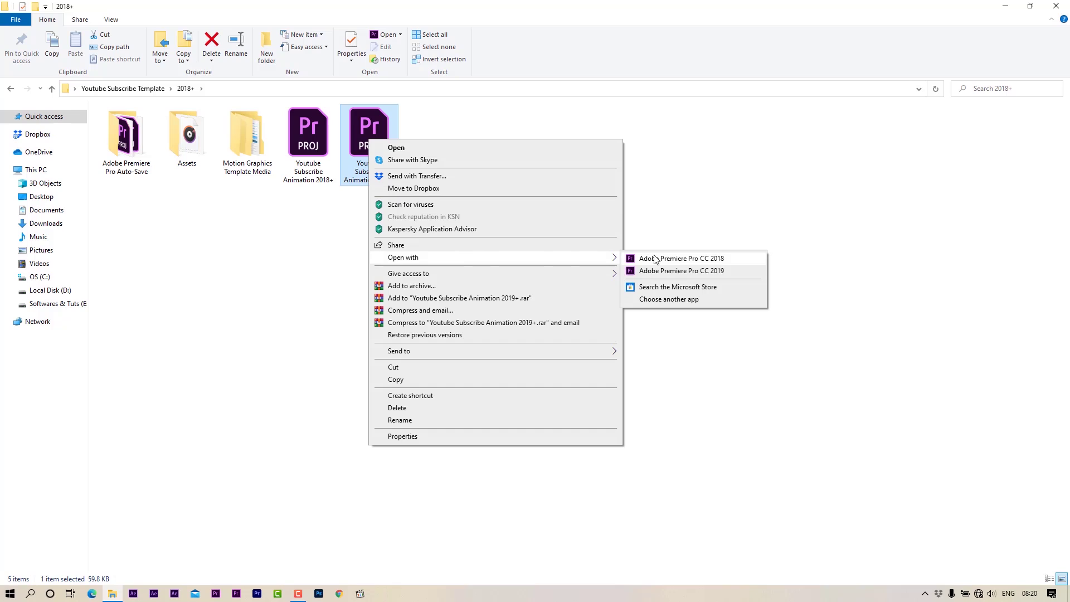
left_click(669, 271)
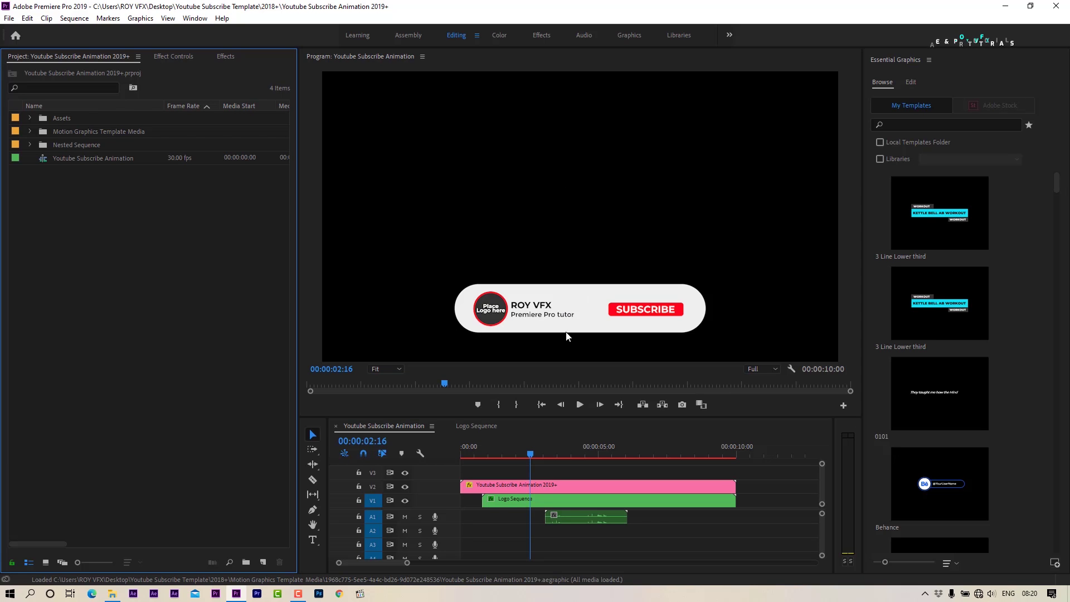
Step: Select the subscribe template clip on V2 and browse the installed Motion Graphics templates
left_click(519, 488)
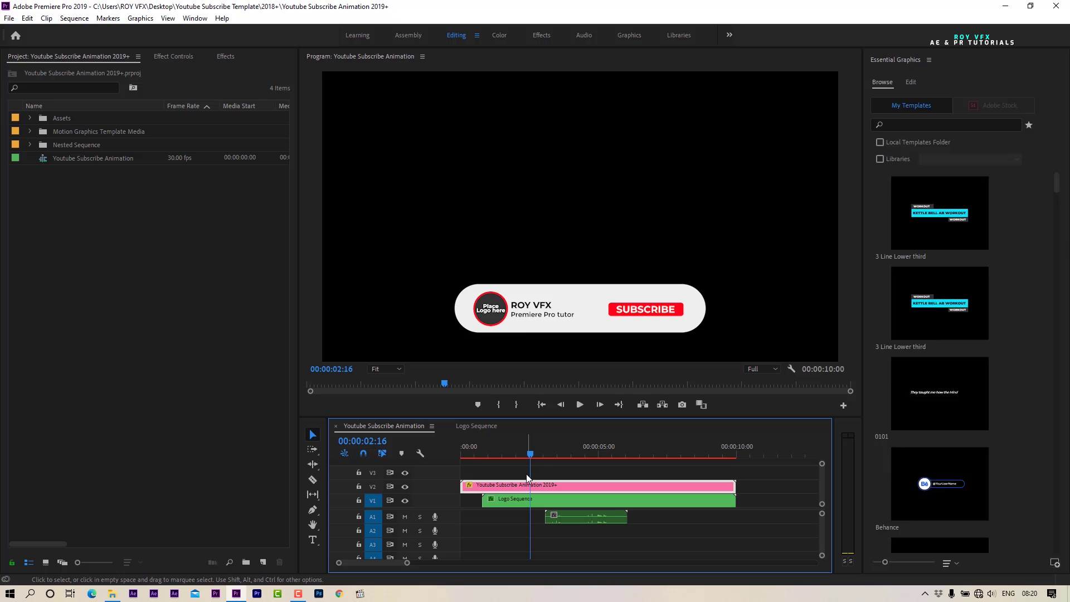
left_click(880, 83)
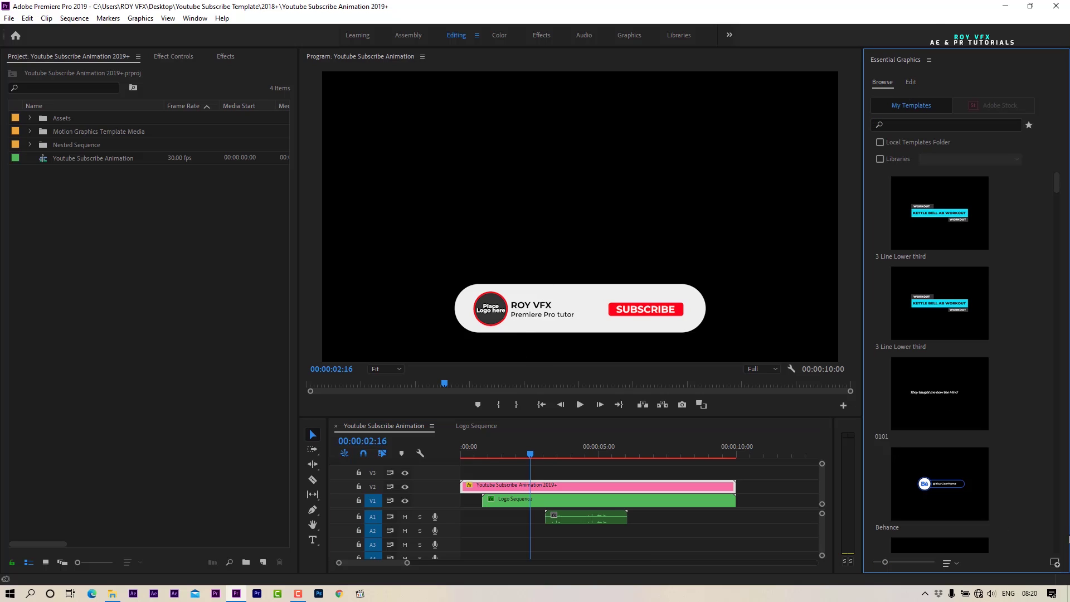
Step: Install the Youtube Subscribe Animation 2019+ .mogrt from the Mogrts folder, answering the existing-template prompt
left_click(1056, 564)
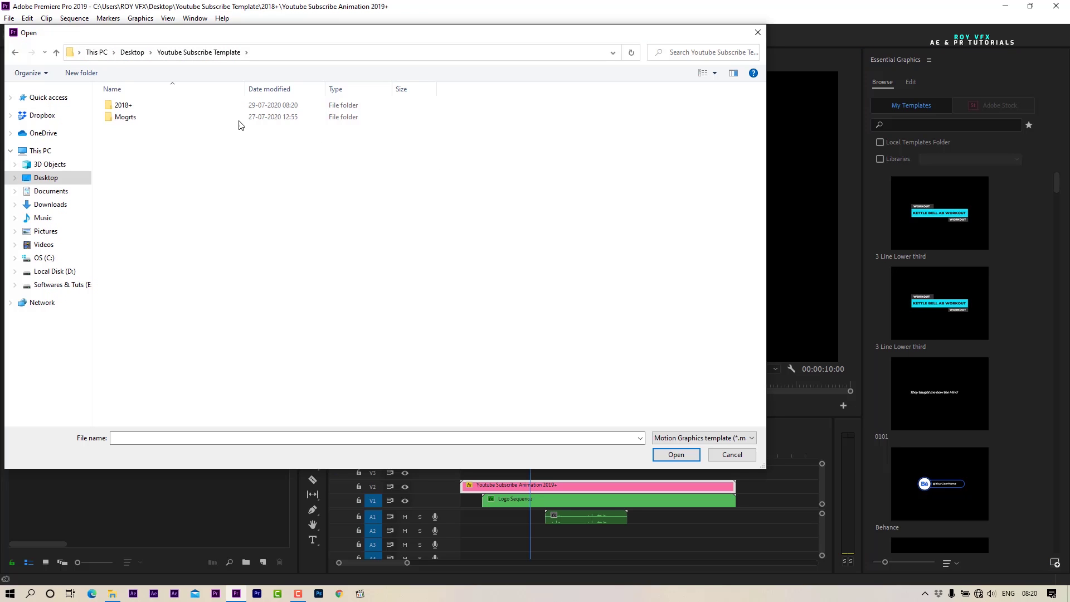
double_click(120, 116)
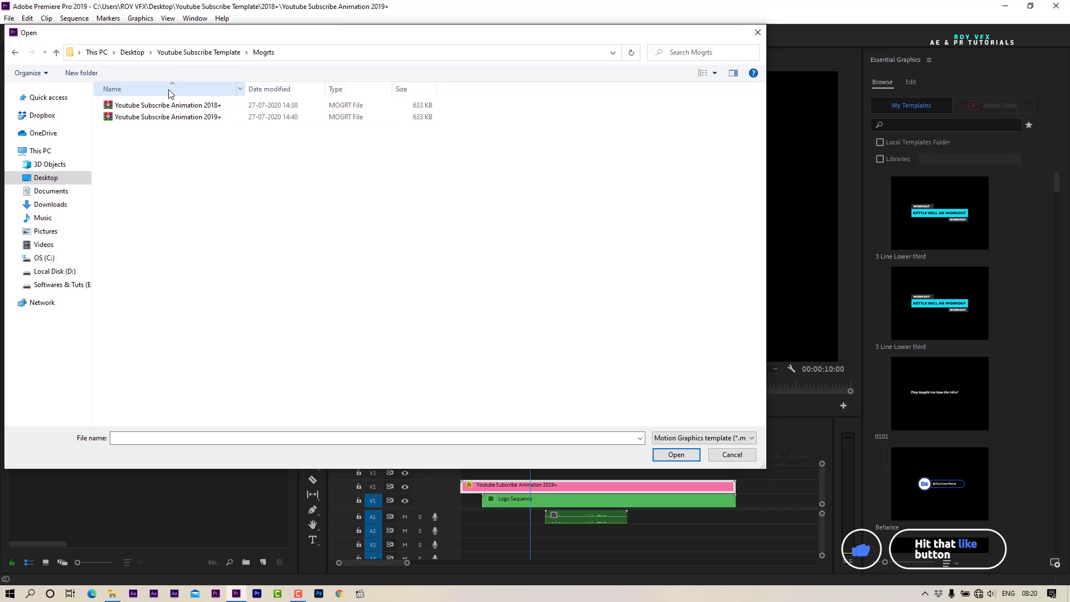
double_click(165, 118)
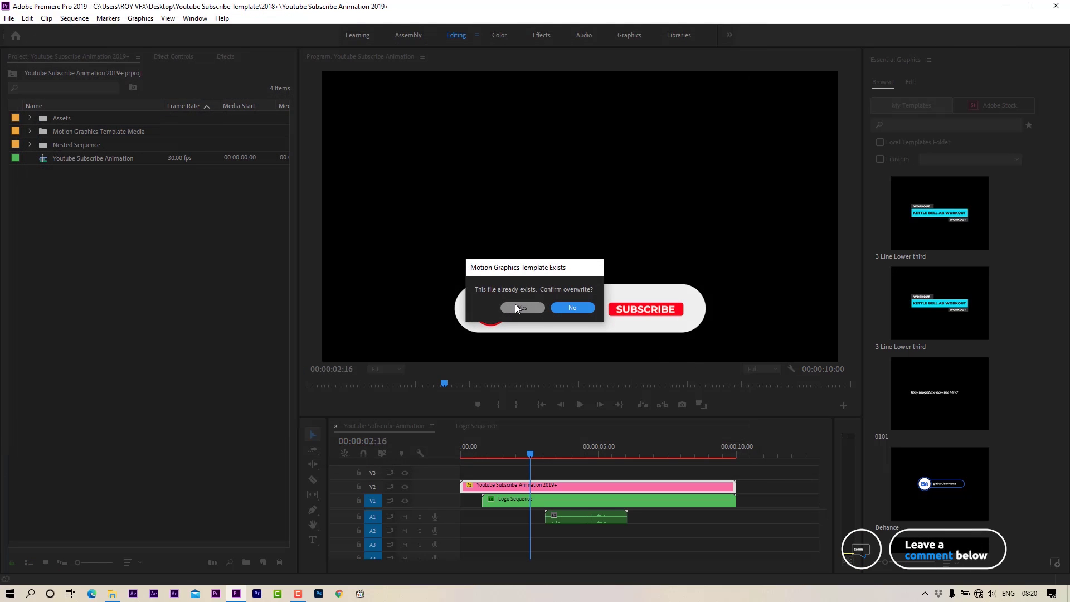
left_click(585, 310)
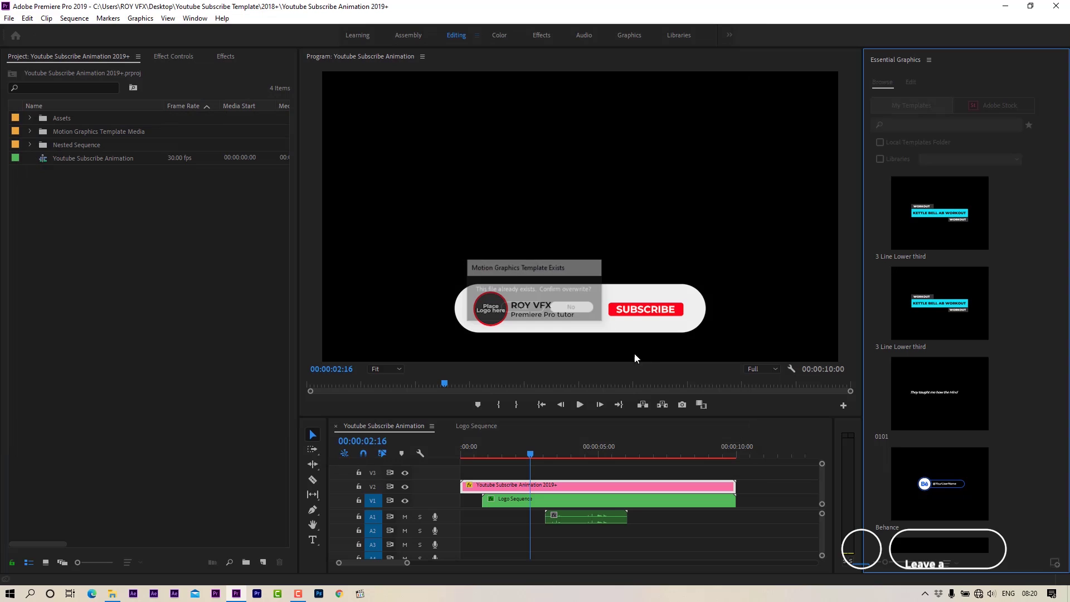
Step: Place the installed template on V3, delete that extra copy, and reselect the V2 clip
left_click_drag(1058, 194, 1058, 543)
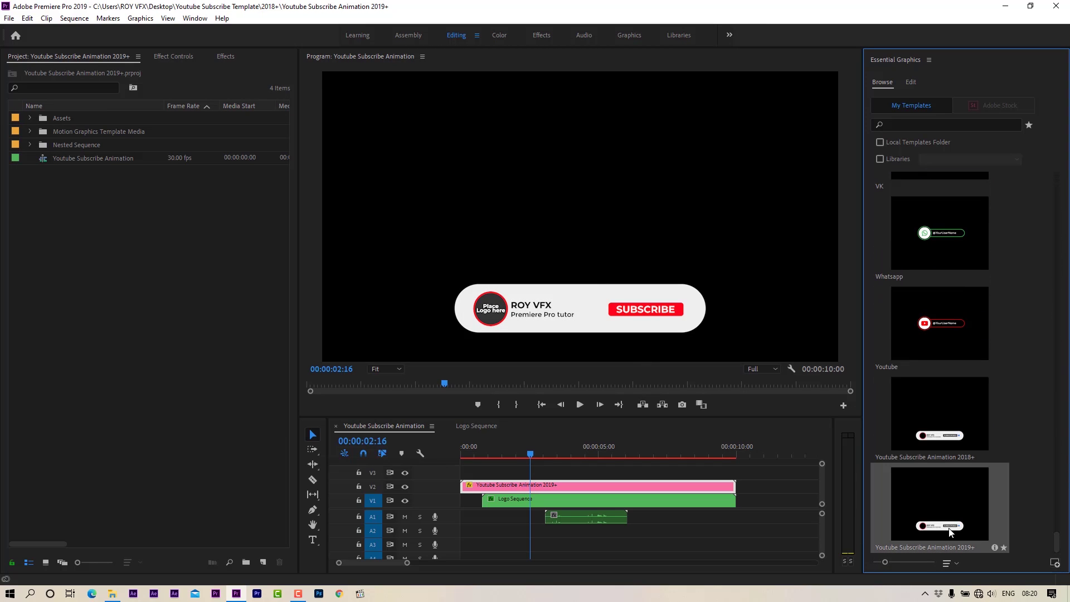
left_click_drag(873, 509, 488, 470)
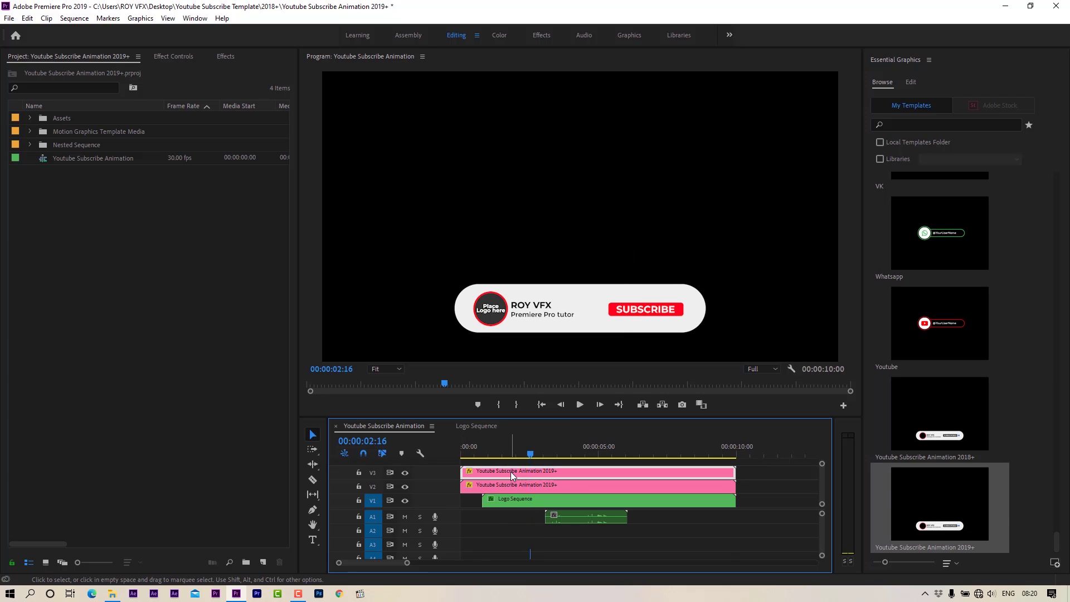
left_click(511, 471)
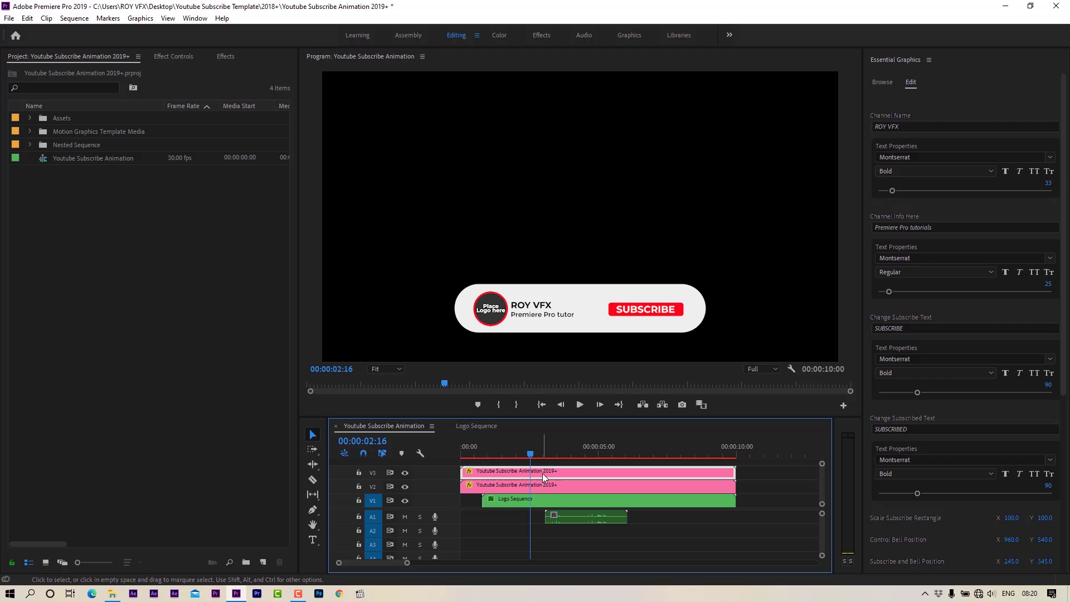
key("Delete")
left_click(541, 487)
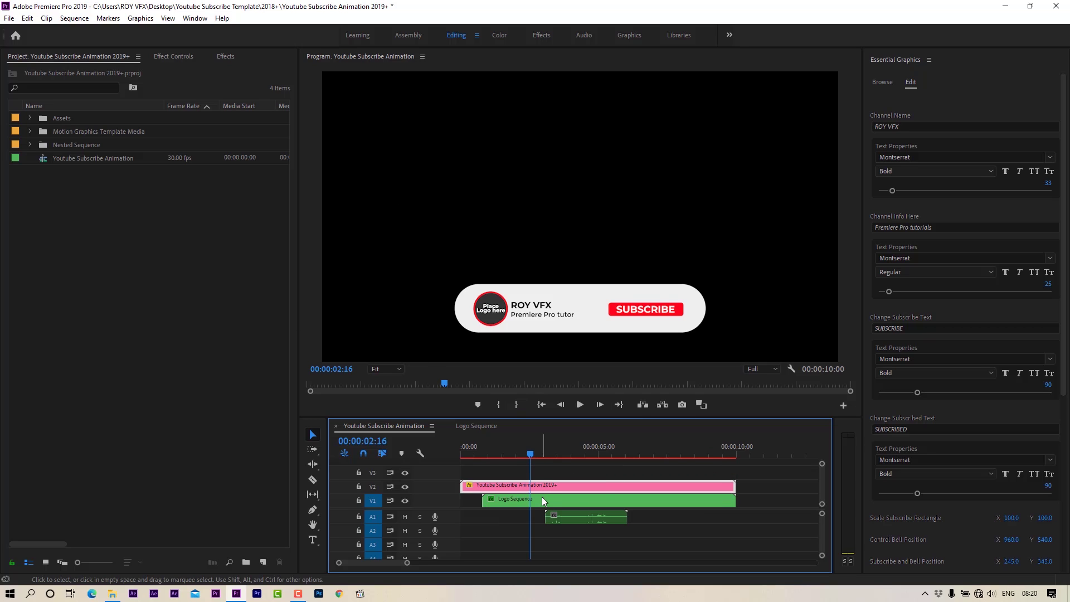
Step: Import LOGo-Minimal.png and drop it onto track V3 of the Logo Sequence
right_click(57, 269)
left_click(96, 353)
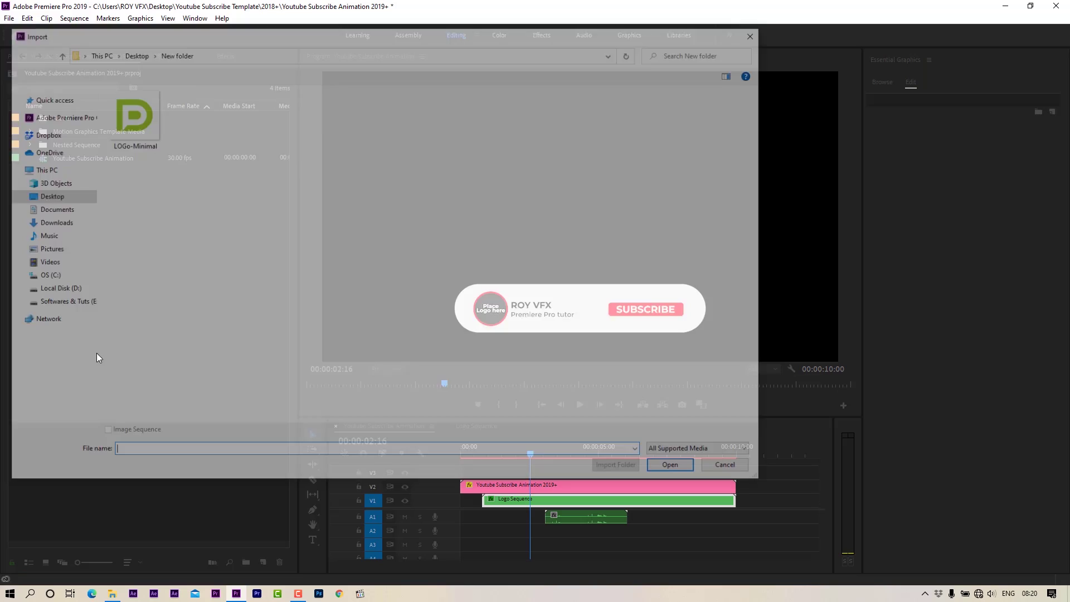
left_click(131, 114)
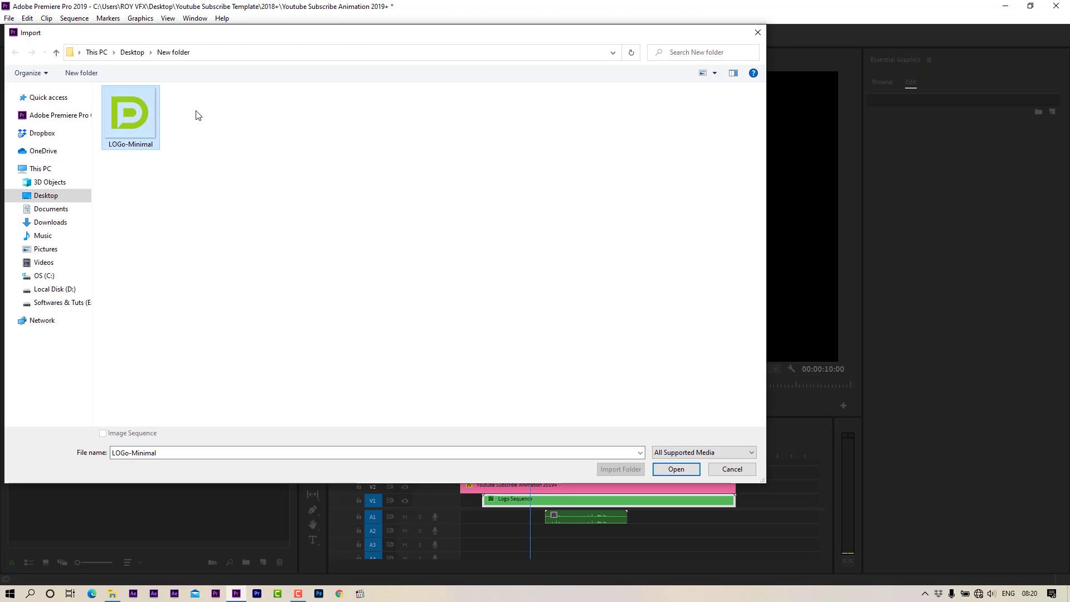
left_click(677, 469)
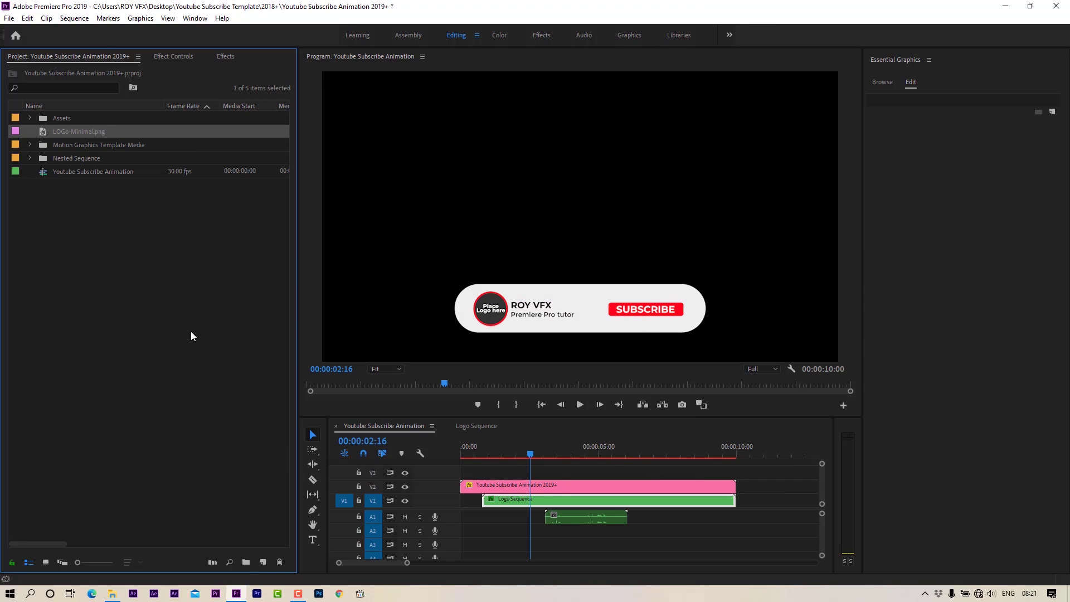
left_click(482, 426)
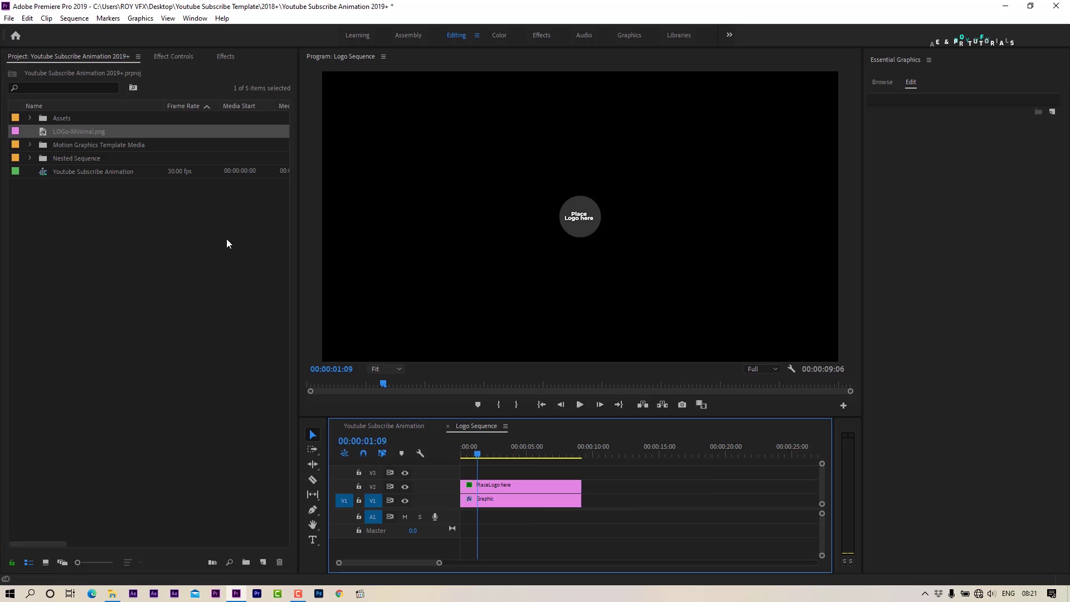
left_click(60, 130)
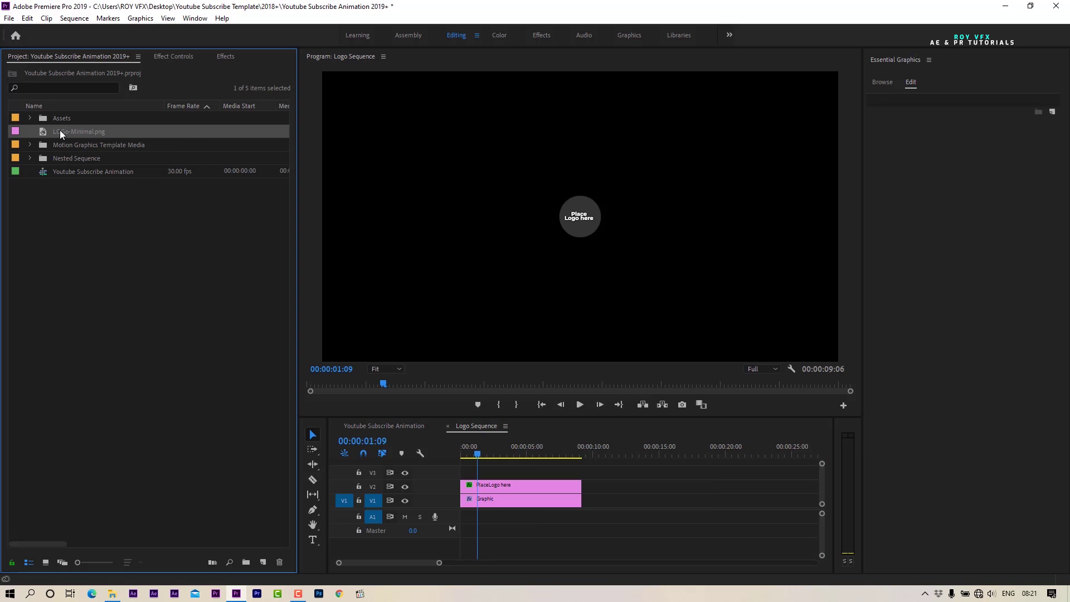
left_click_drag(493, 468, 581, 472)
Step: Scale the logo clip on V3 down to 10 to fit the placeholder circle
left_click(555, 473)
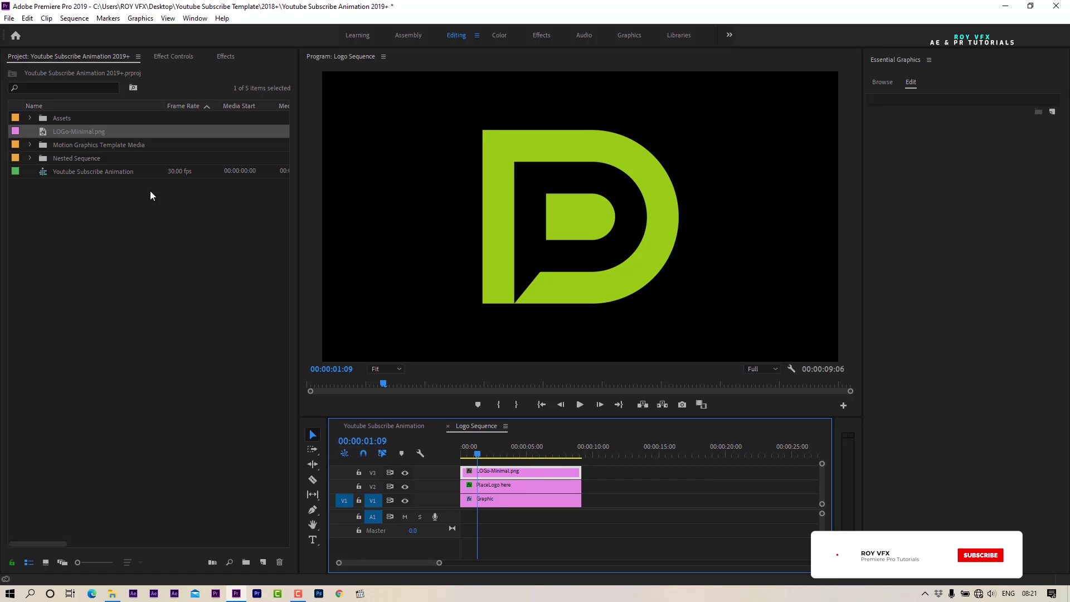
left_click(174, 56)
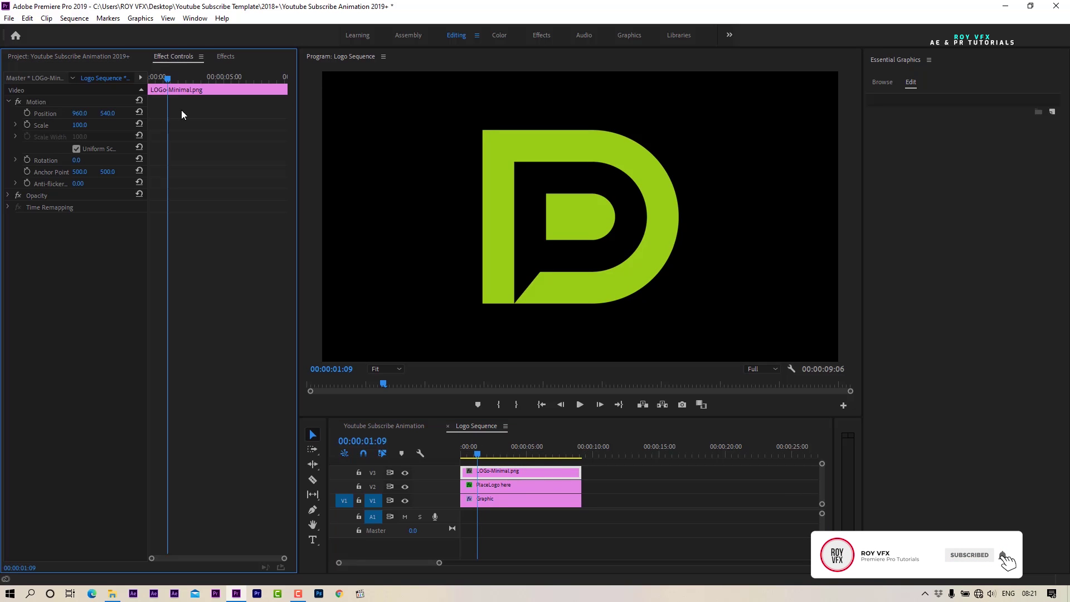
left_click_drag(79, 127, 29, 128)
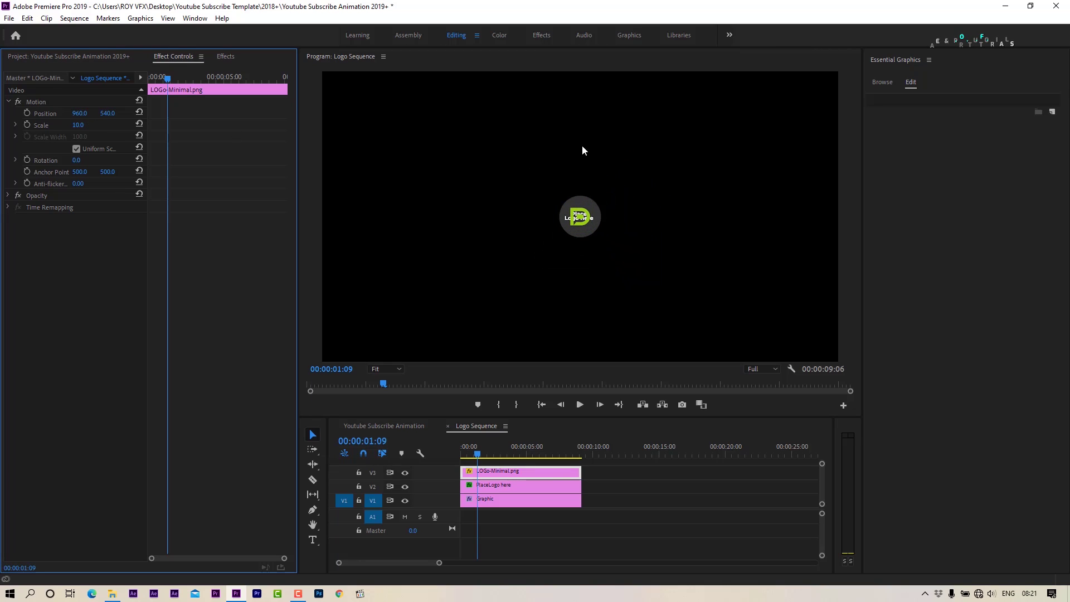
key("Left")
Step: Set the Program monitor preview magnification to 150%
left_click(400, 369)
left_click(390, 443)
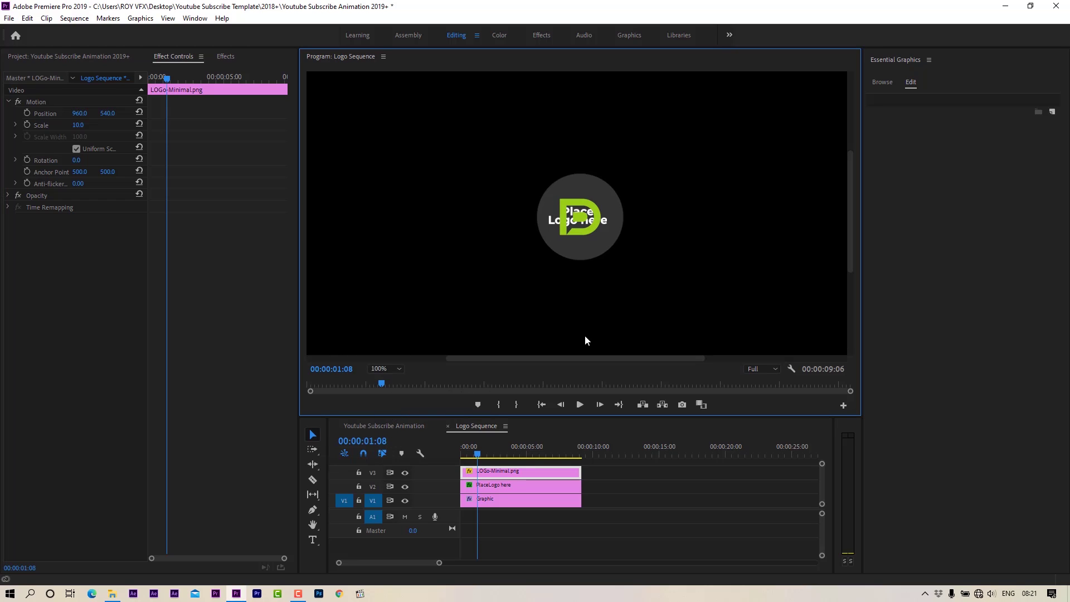
left_click(379, 369)
left_click(390, 454)
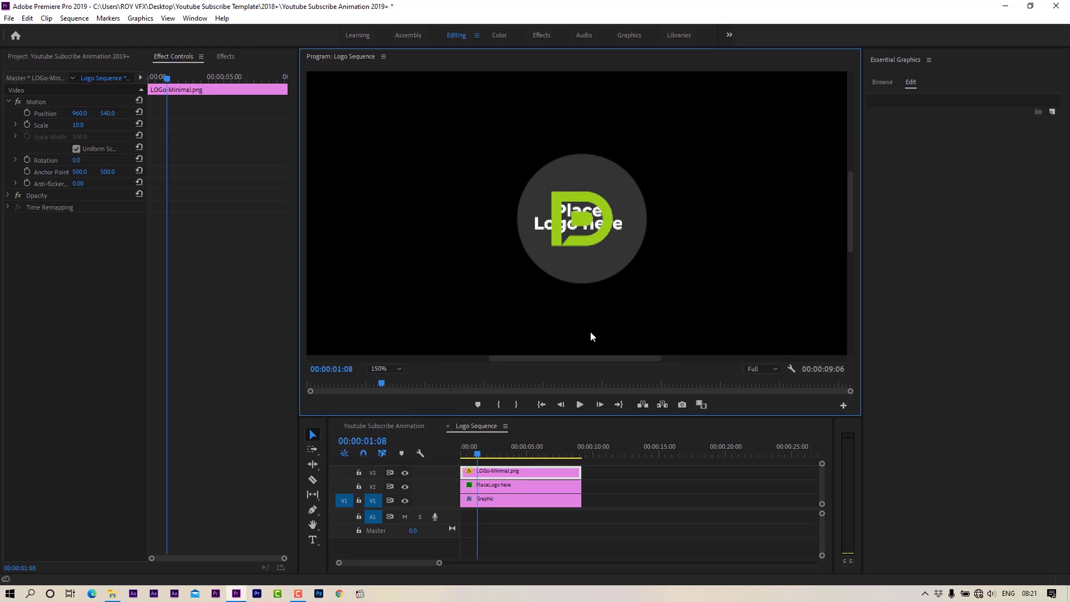
mouse_move(852, 228)
left_mouse_down()
mouse_move(852, 209)
mouse_move(851, 226)
left_mouse_up()
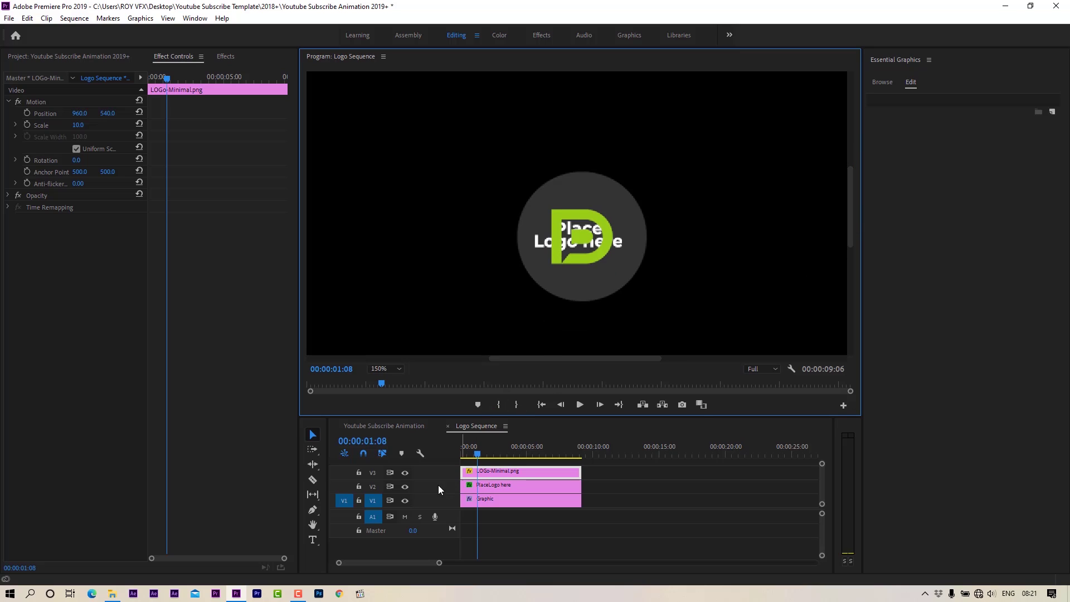
Step: Hide the Place Logo here placeholder track and preview the banner in the Youtube Subscribe Animation sequence
left_click(405, 487)
left_click(501, 486)
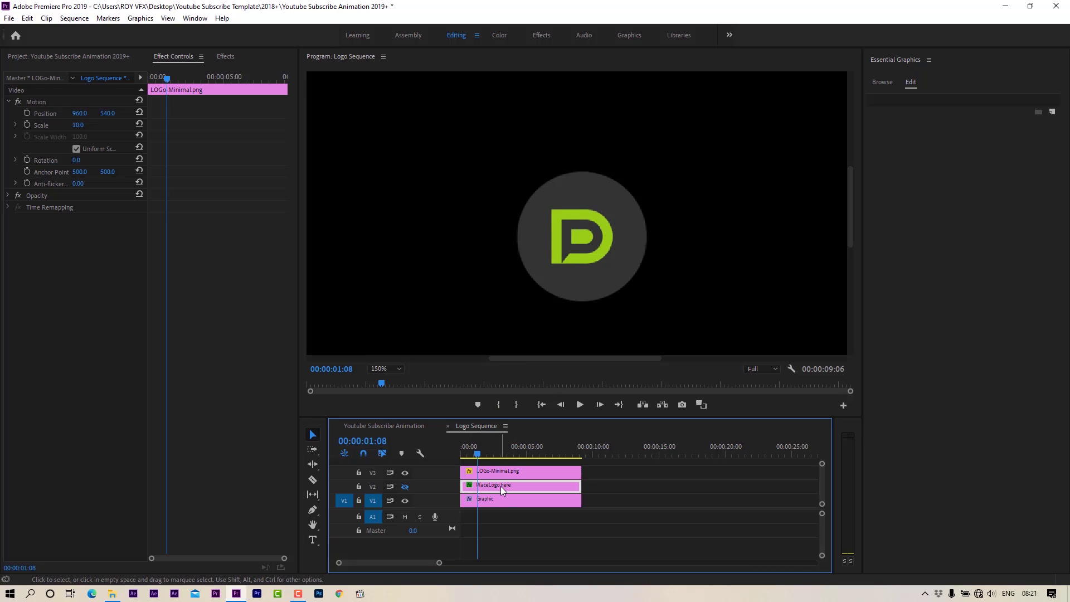
left_click(377, 427)
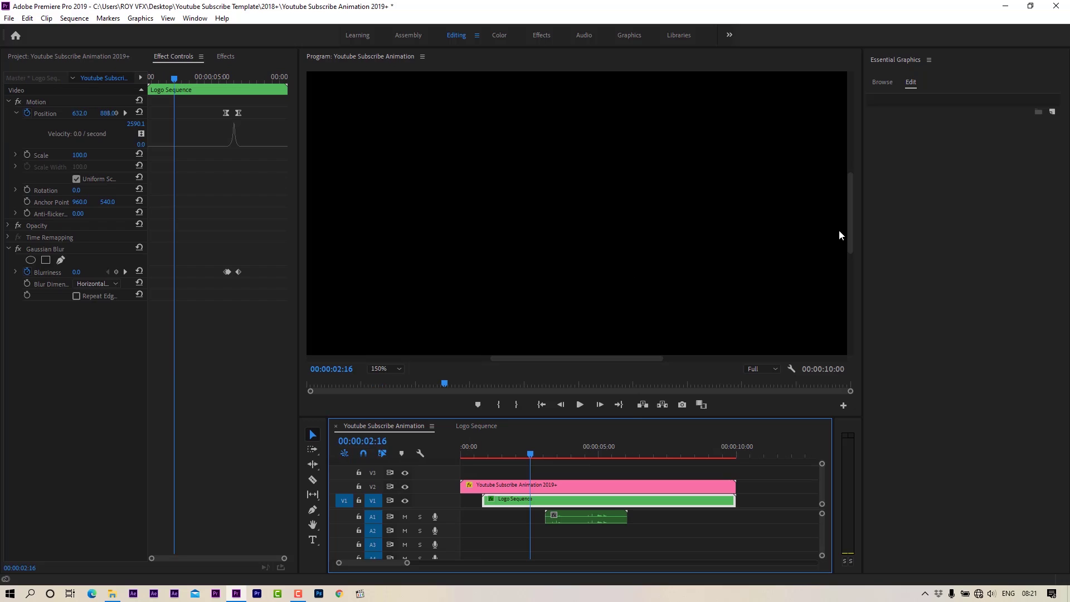
left_click_drag(852, 228, 848, 301)
left_click_drag(609, 359, 549, 360)
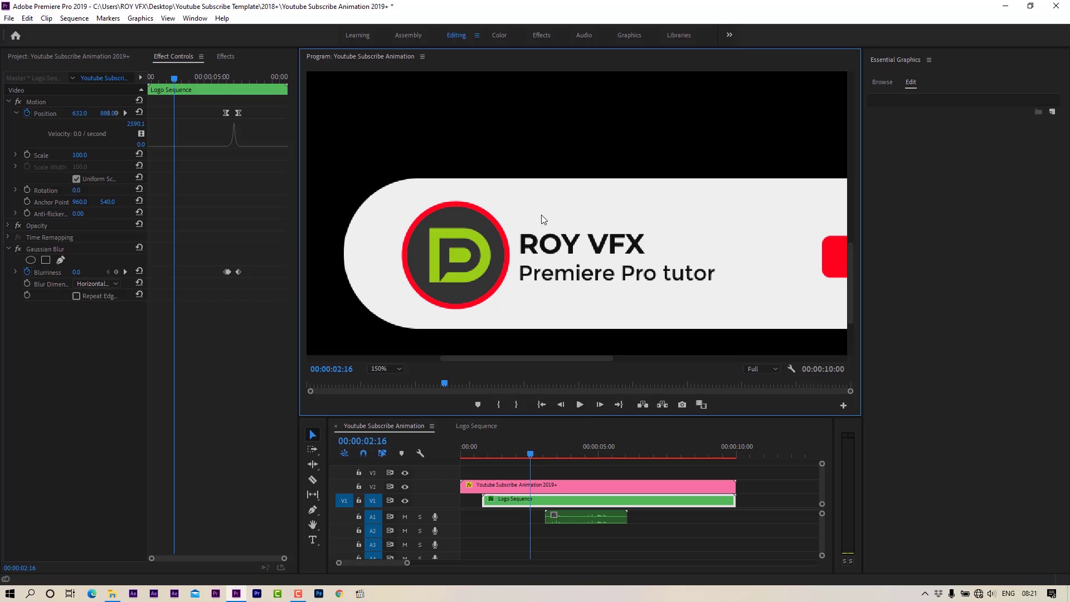
Step: In the Logo Sequence, fill the circle shape behind the logo with dark green (023913)
left_click(479, 427)
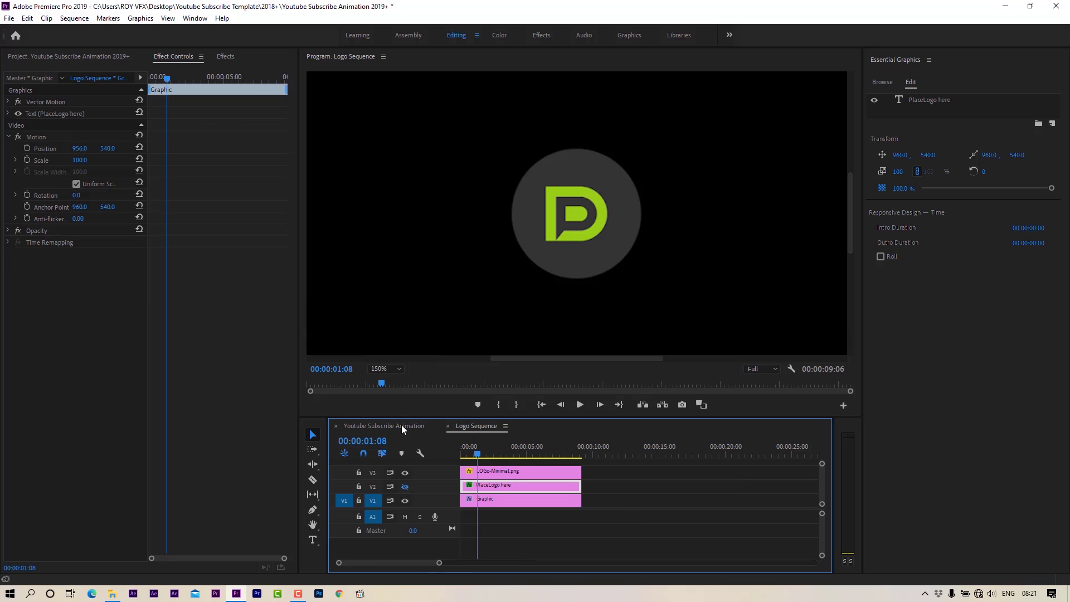
left_click(402, 425)
left_click(477, 426)
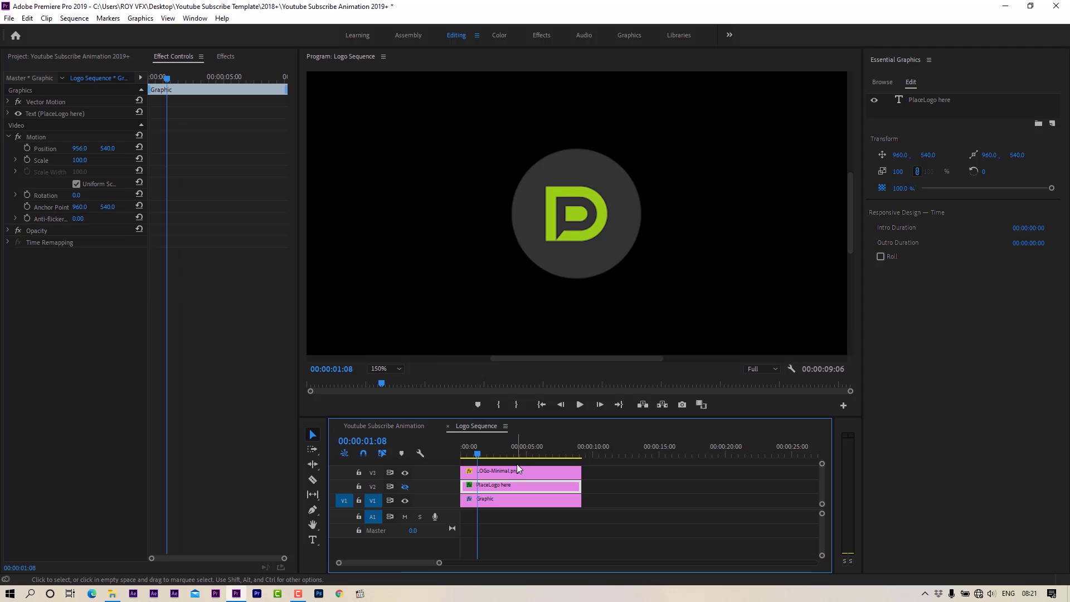
left_click(515, 499)
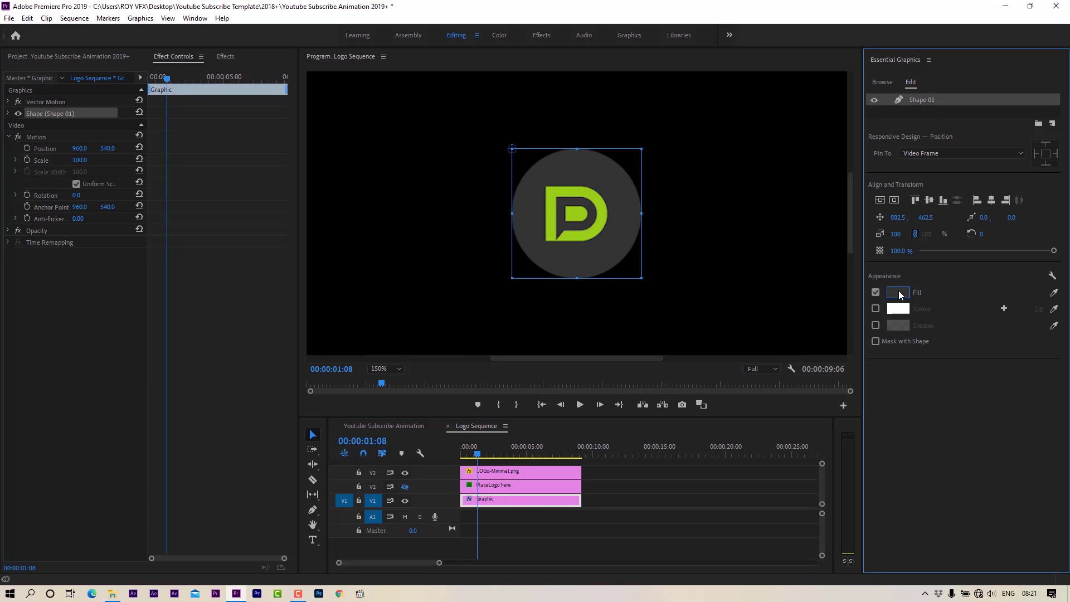
left_click(899, 292)
mouse_move(428, 333)
left_mouse_down()
mouse_move(377, 332)
mouse_move(411, 328)
left_mouse_up()
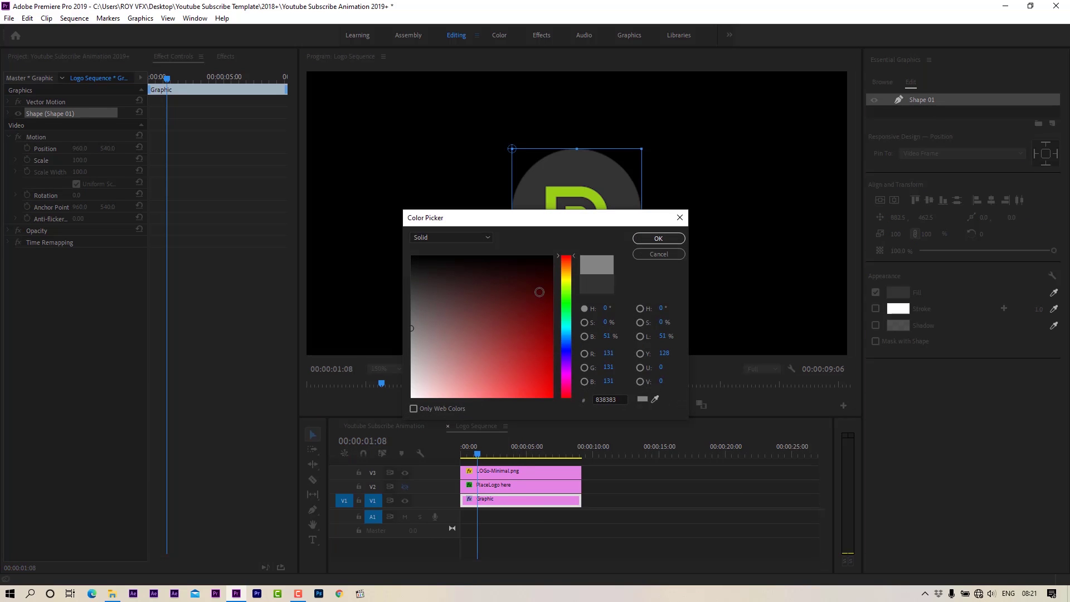
left_click(549, 286)
left_click(569, 310)
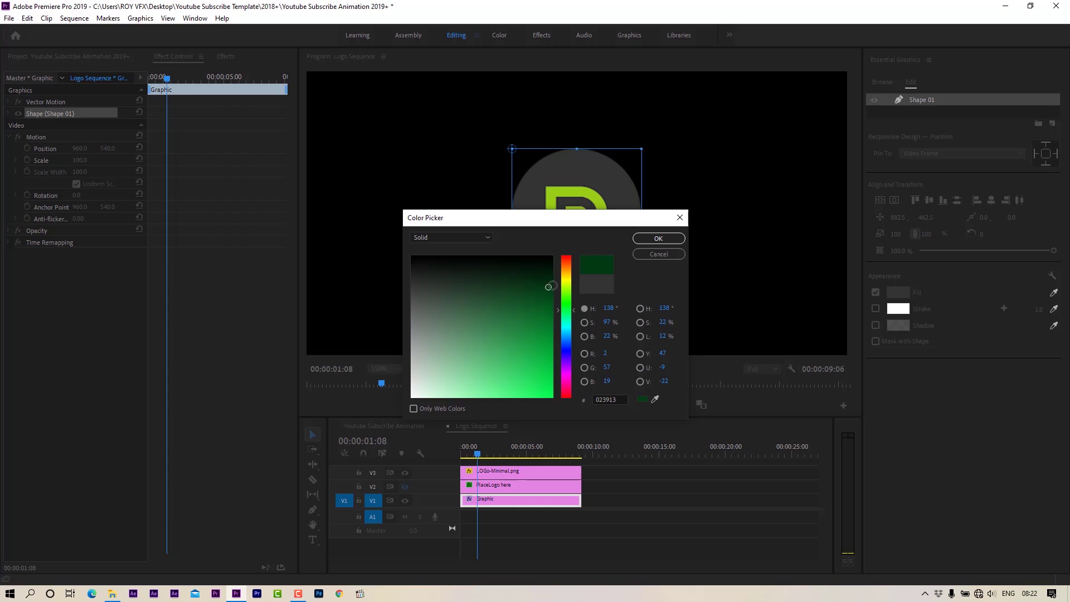
left_click(659, 239)
Step: Return to the Youtube Subscribe Animation sequence and select the subscribe graphic
left_click(373, 426)
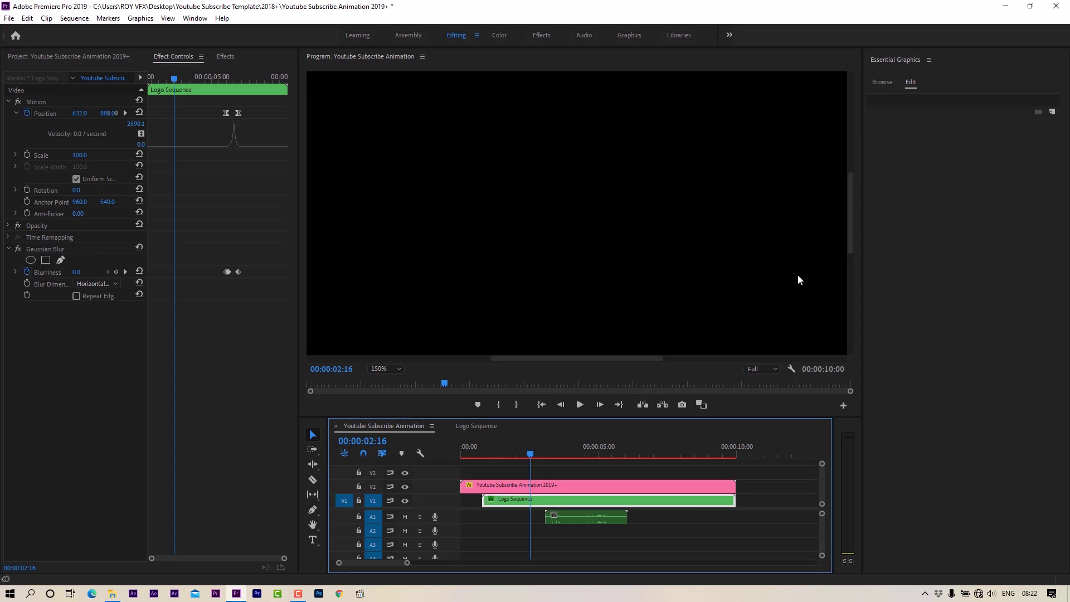
left_click_drag(851, 211, 851, 277)
left_click_drag(525, 359, 474, 358)
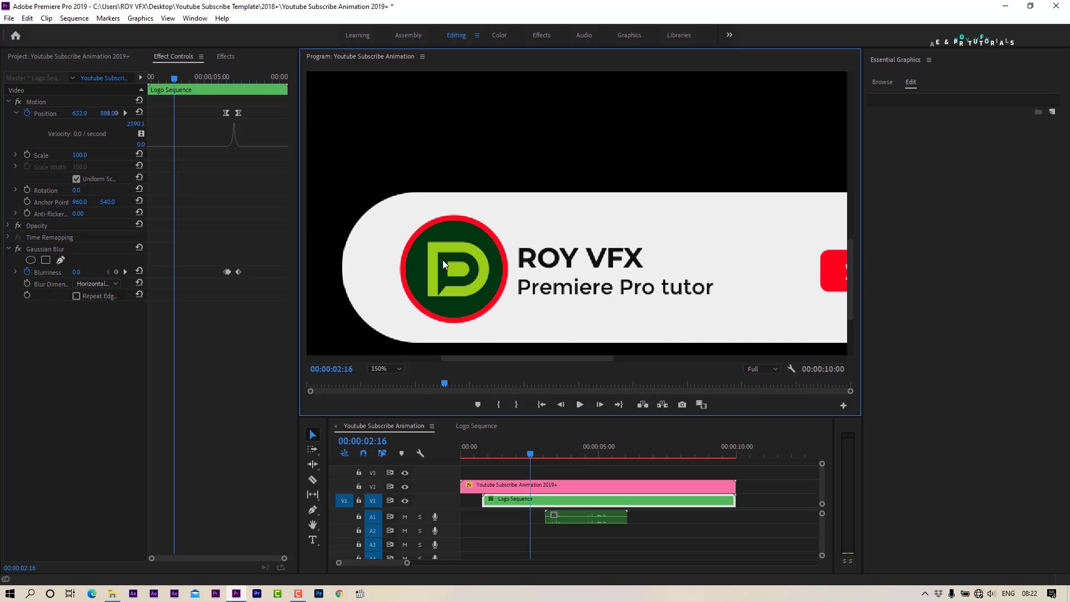
left_click(561, 485)
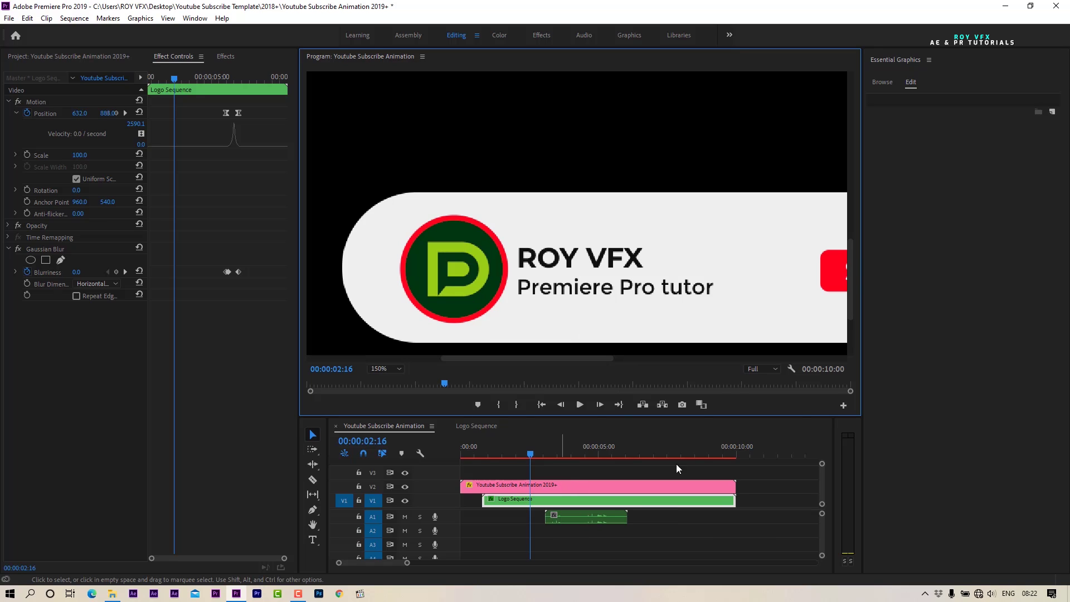
Step: Change the channel name text to 'Your Channel Name'
left_click(912, 124)
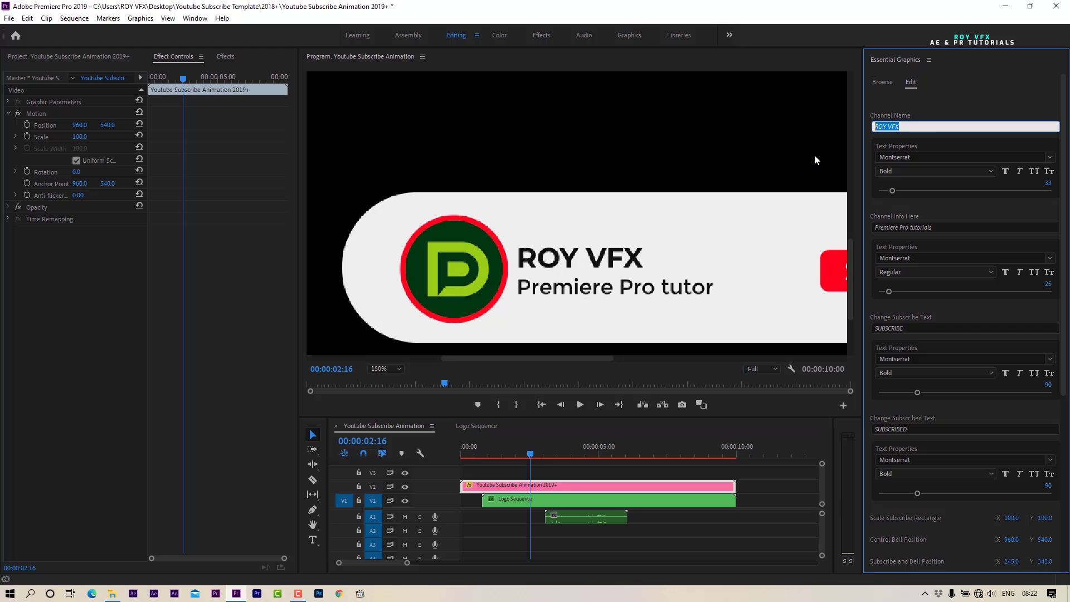
type("Your Channel Name")
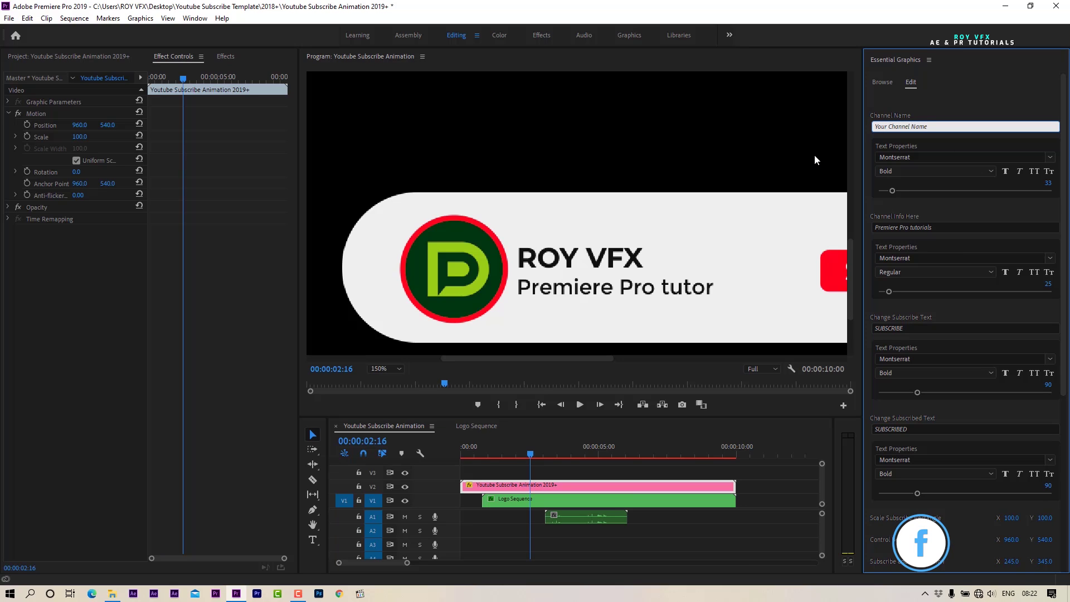
left_click(972, 99)
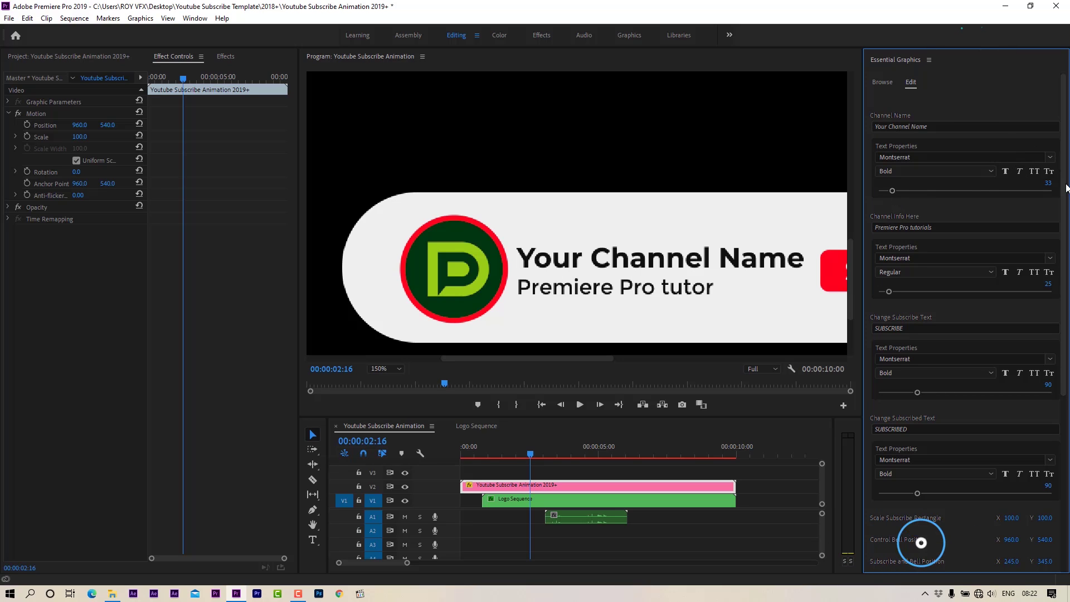
Step: Scale the channel name text (Scale Text 01) down to 88
scroll(1057, 280, "down", 5)
scroll(1058, 280, "down", 3)
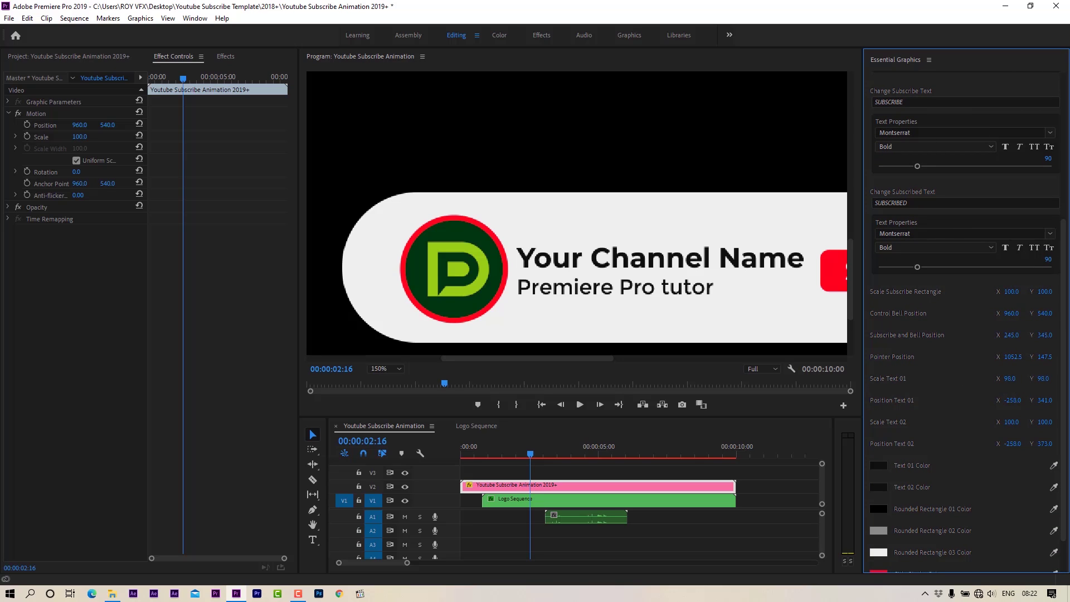
left_click_drag(1009, 379, 995, 379)
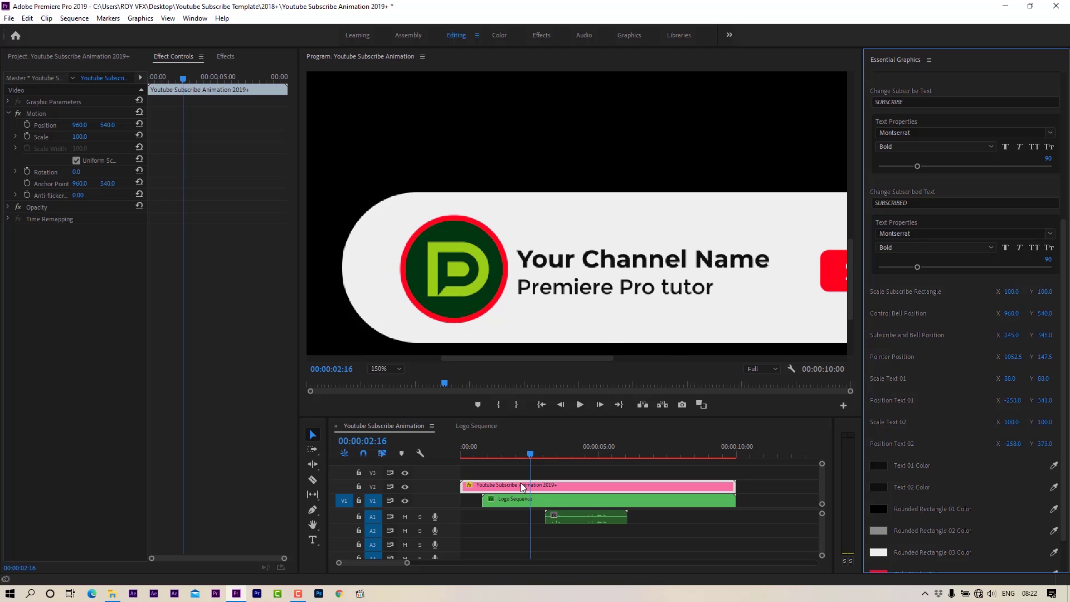
scroll(1059, 298, "up", 7)
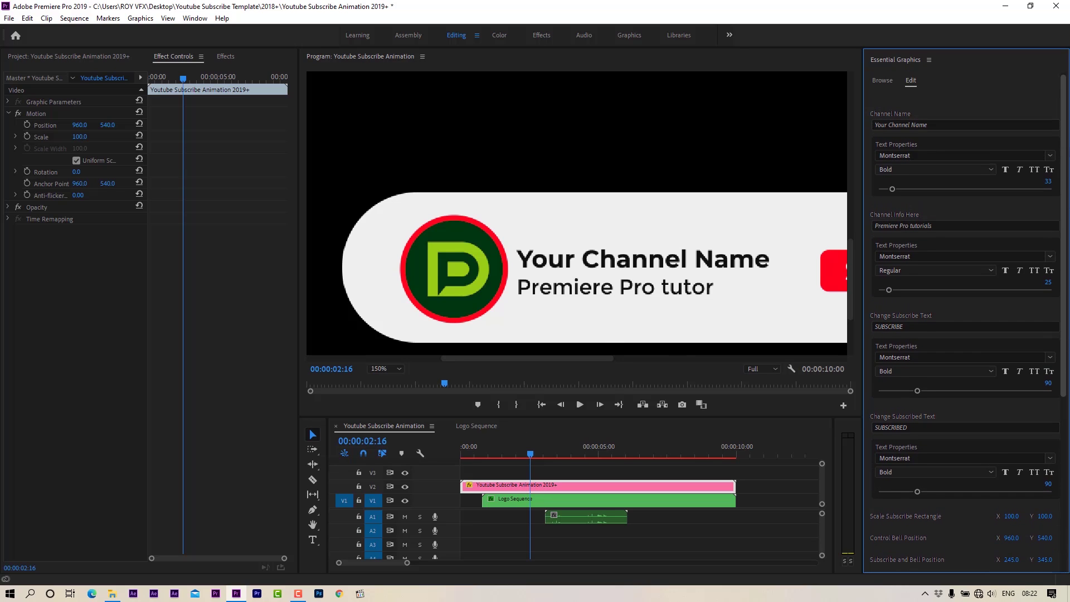
Step: Replace the tagline with 'Your Channel Tagline' and play the animation to preview it
left_click_drag(518, 359, 544, 359)
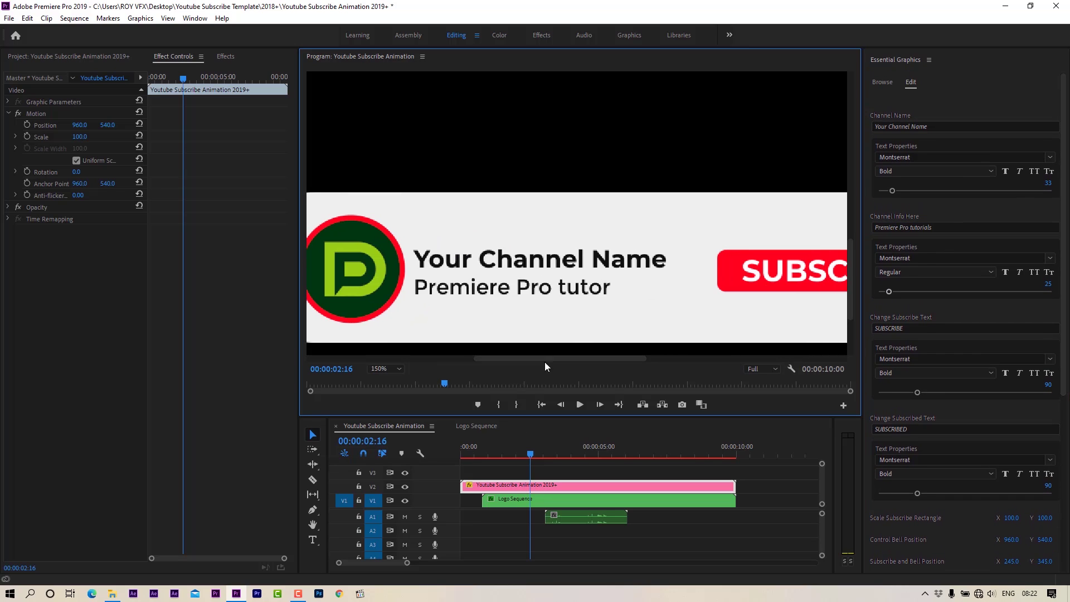
left_click(981, 227)
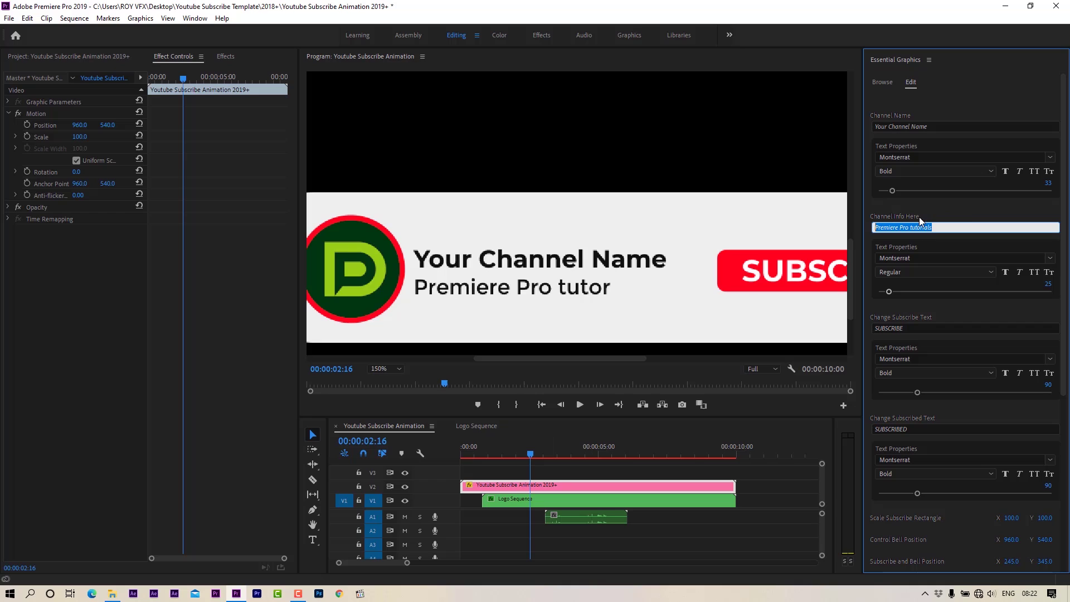
type("Your Chan")
type("nel Tagline")
key("Return")
key("space")
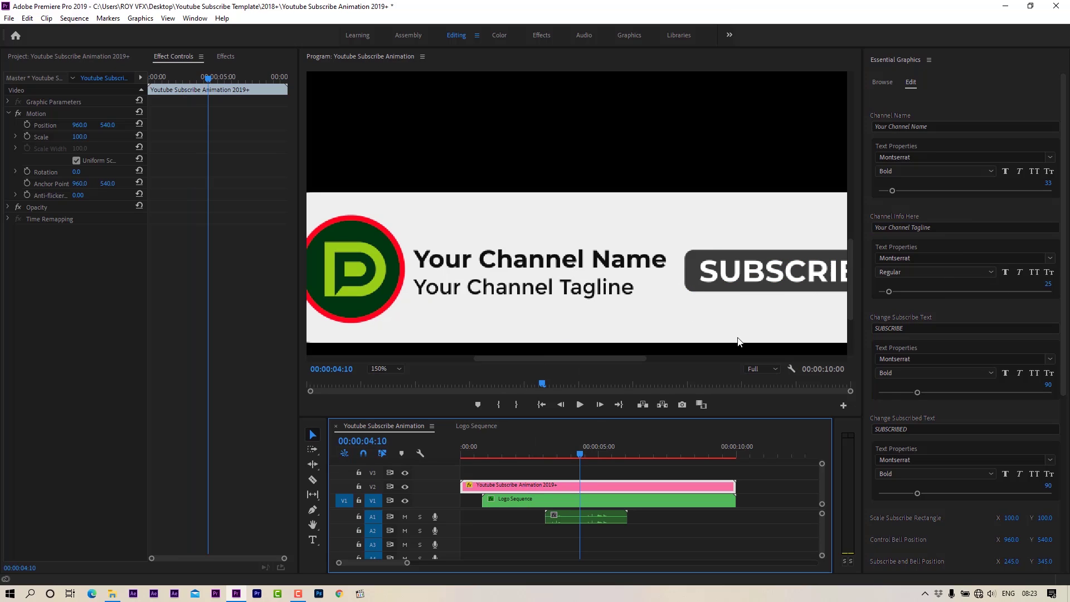
Step: Set Scale Text 02 to 86 and reduce Scale Text 01 to 79
scroll(998, 482, "down", 5)
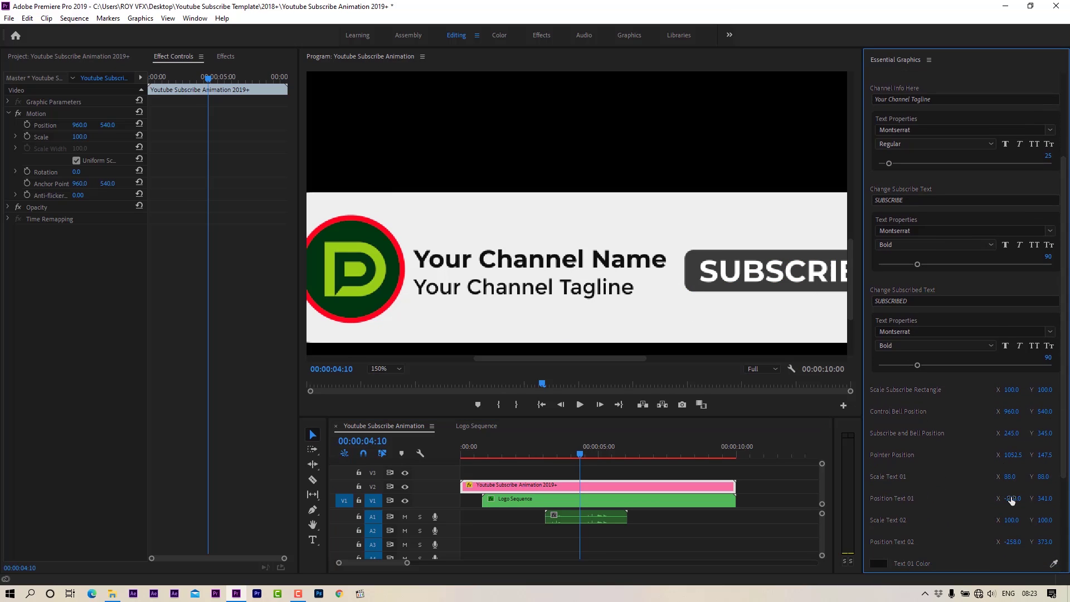
left_click_drag(1012, 520, 1041, 542)
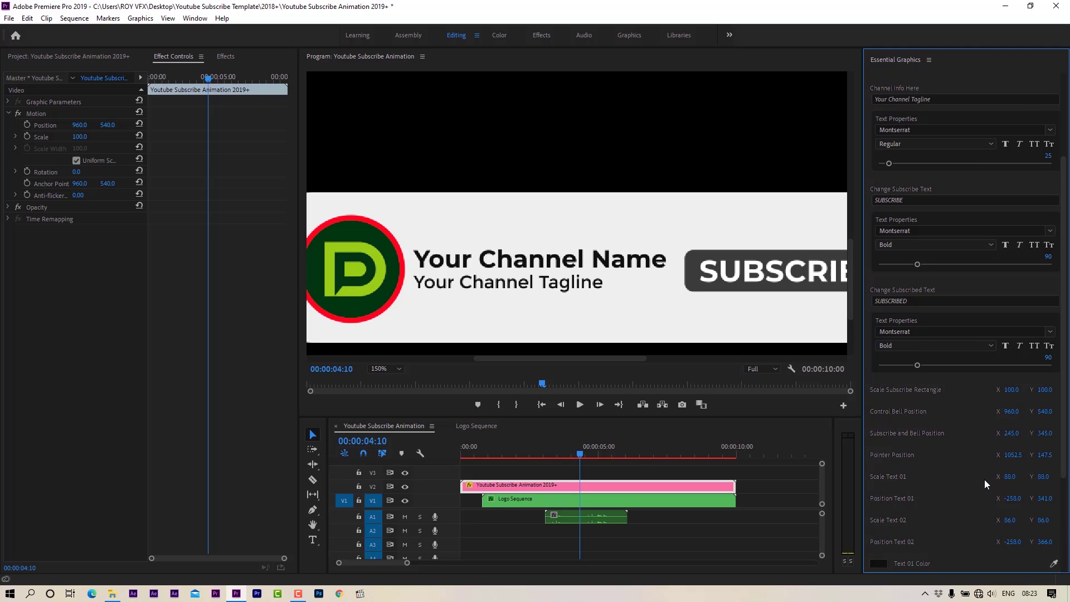
left_click_drag(1010, 477, 1005, 477)
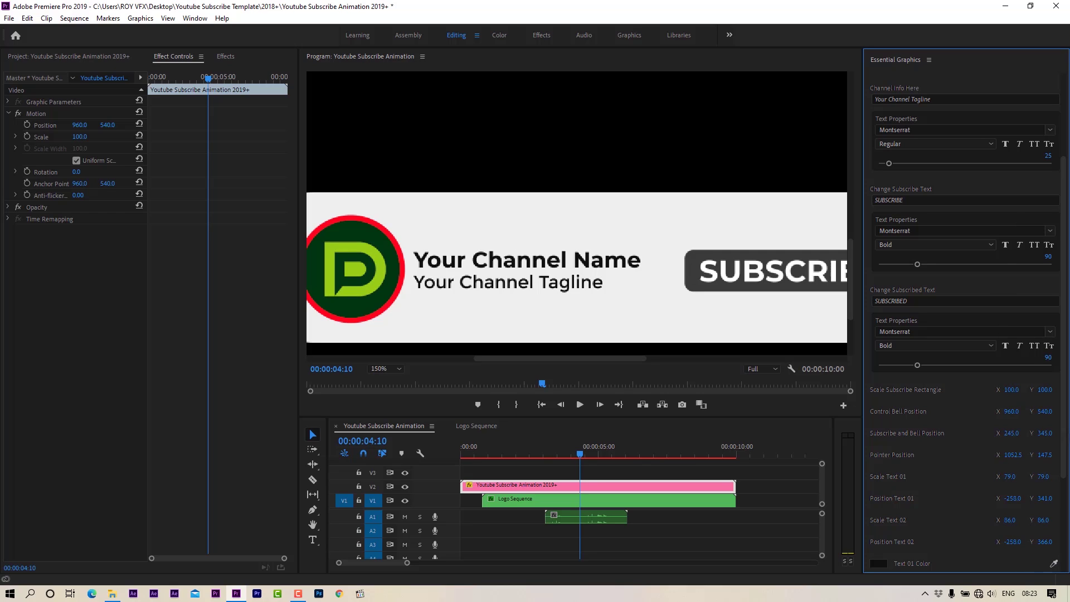
scroll(921, 173, "up", 5)
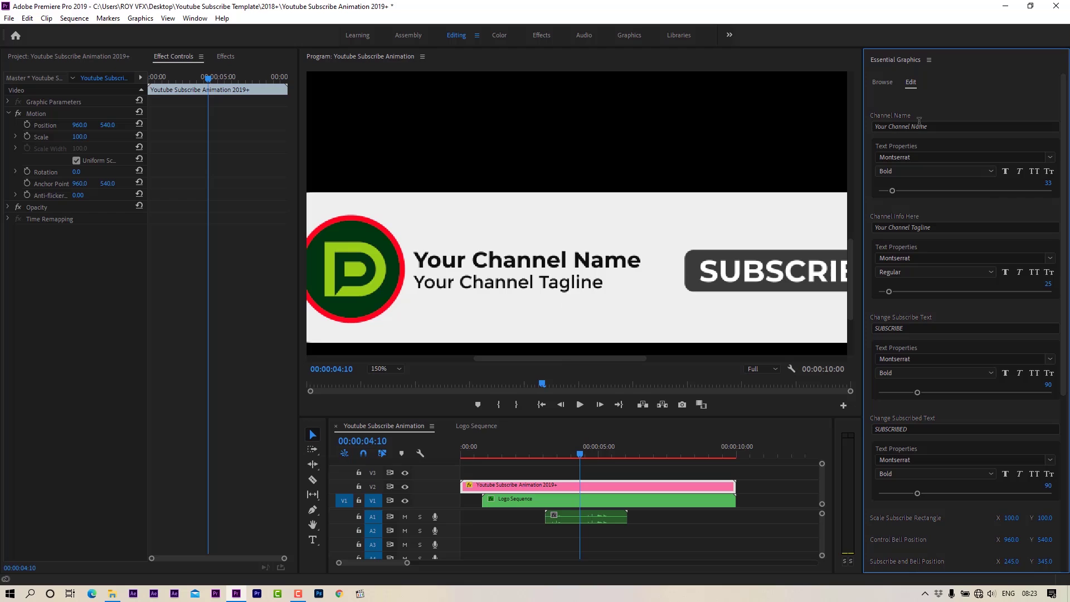
Step: Set the channel name font to Nexa Bold
left_click(919, 156)
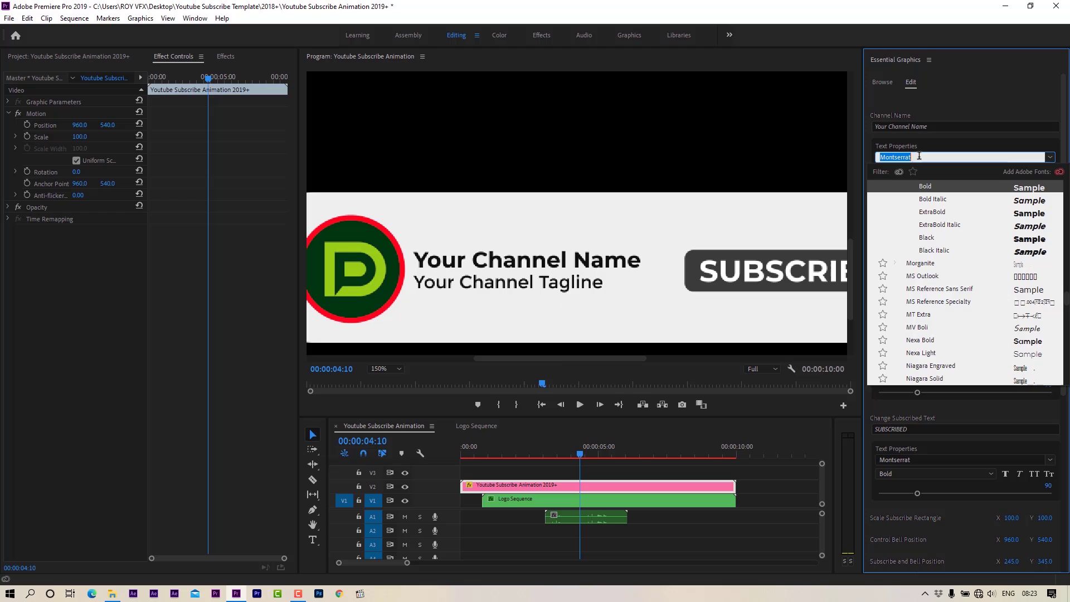
left_click(920, 264)
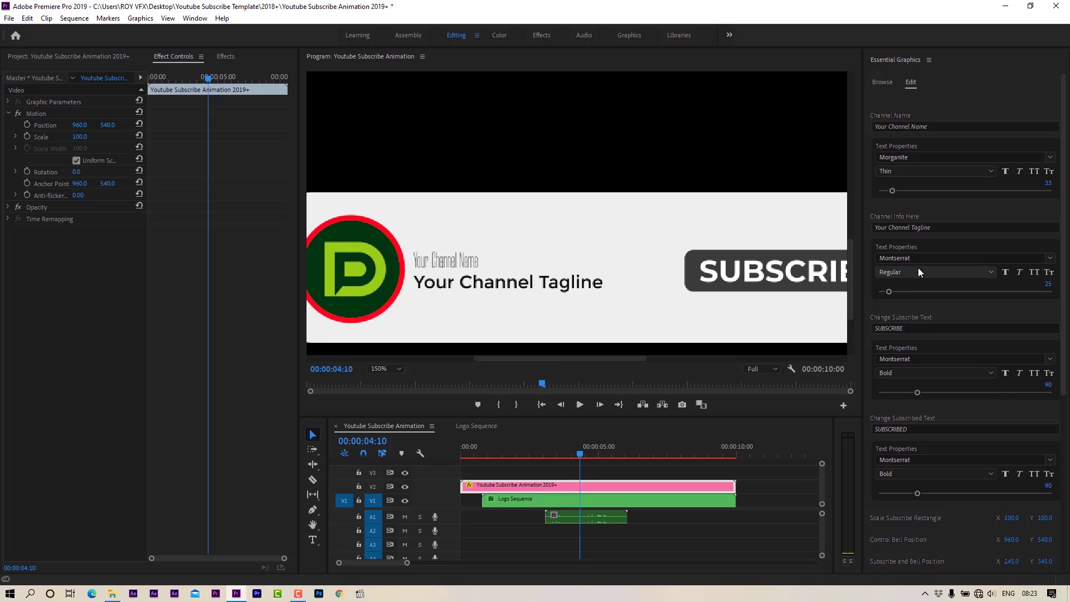
left_click(917, 157)
type("Nexa Bold")
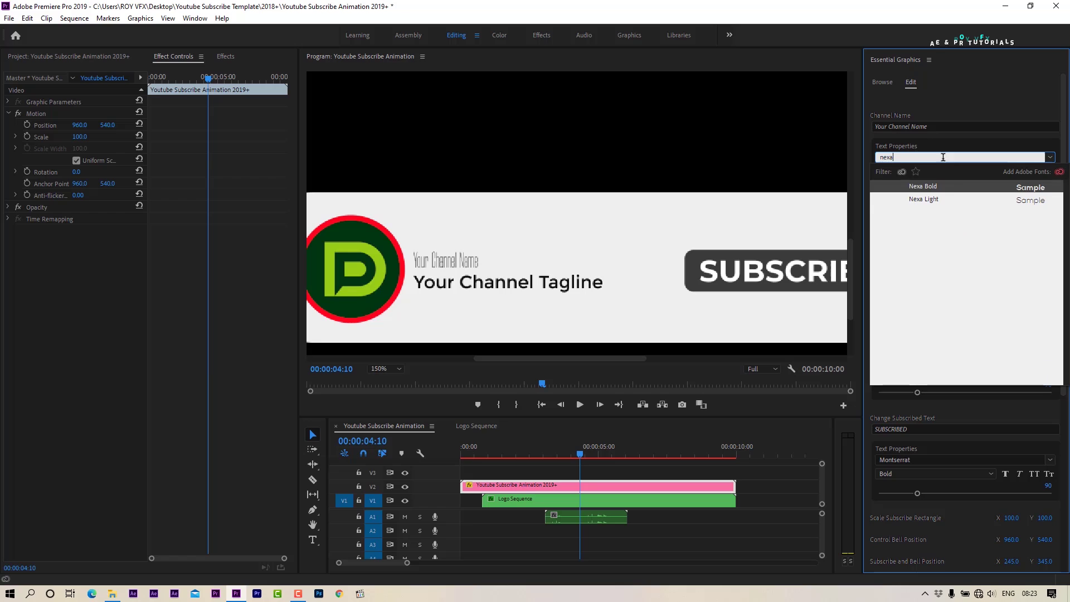
left_click(935, 188)
Step: Set the channel tagline font to Nexa Light
left_click(915, 254)
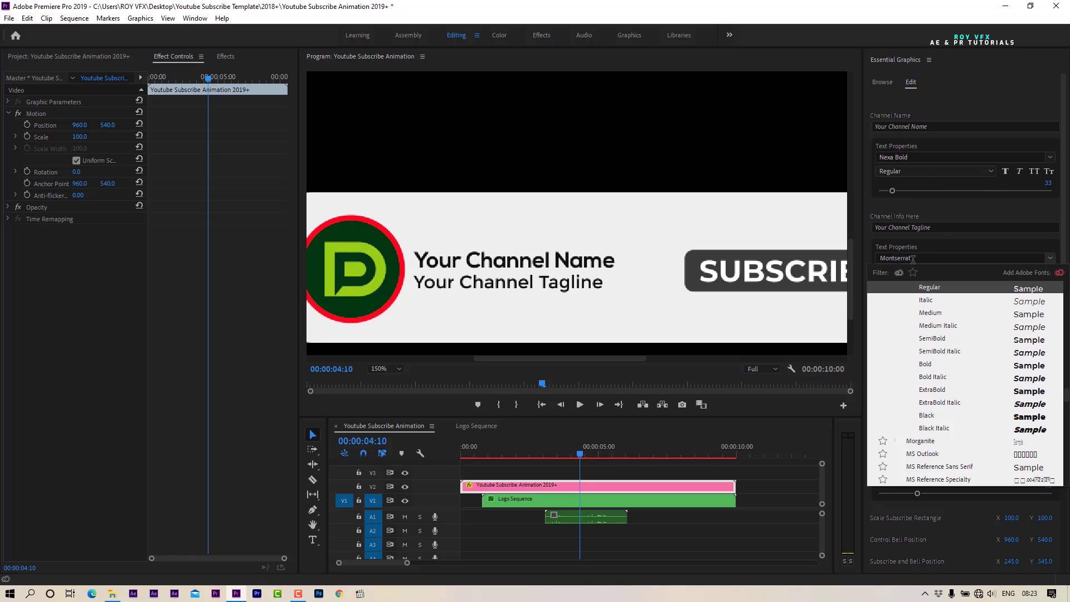
type("Nexa")
left_click(936, 289)
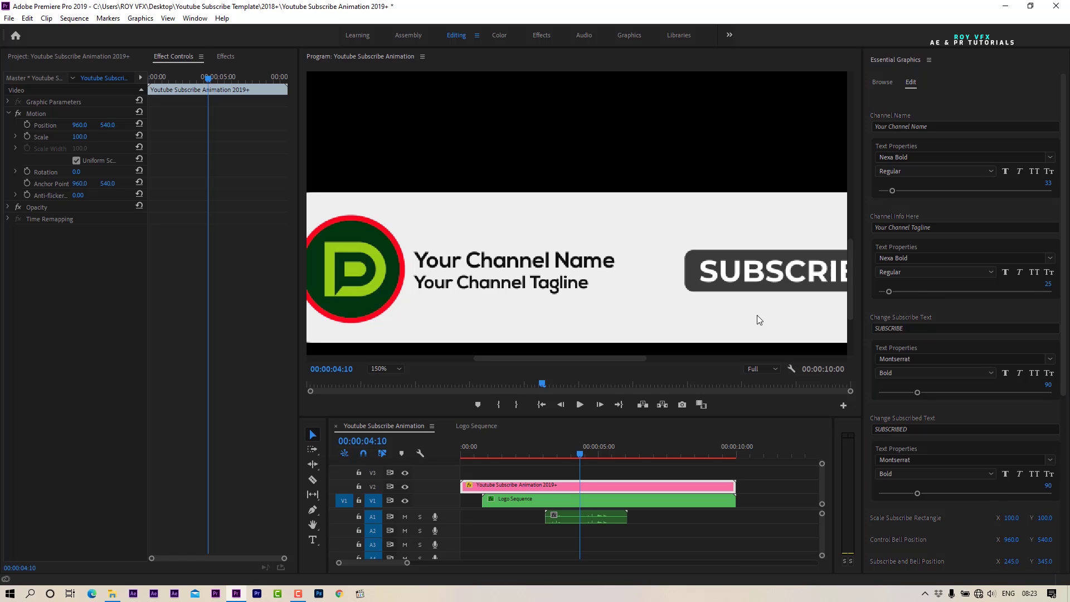
left_click(927, 255)
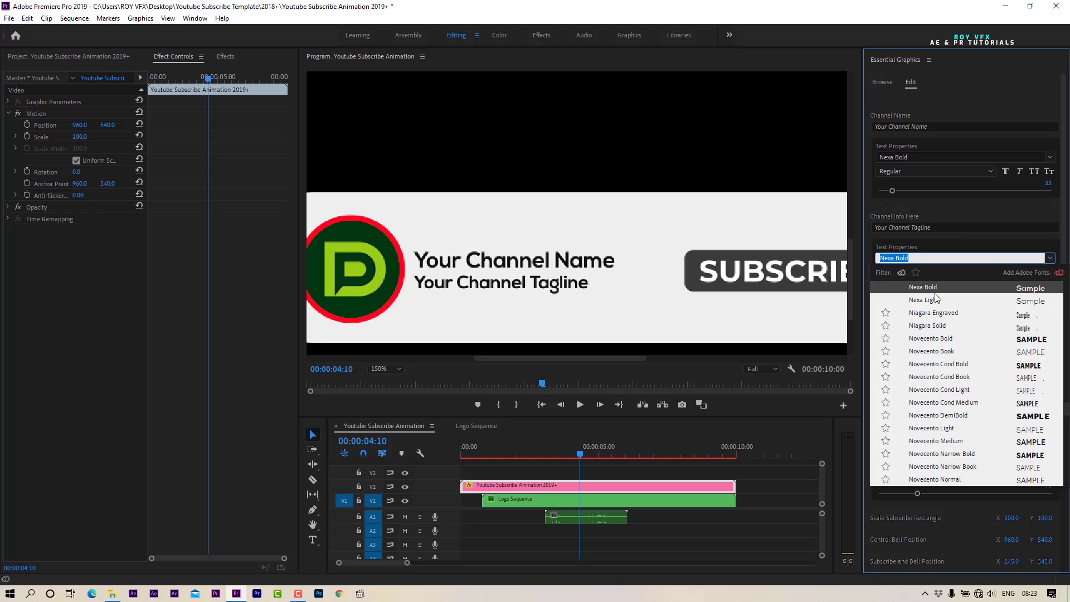
left_click(915, 298)
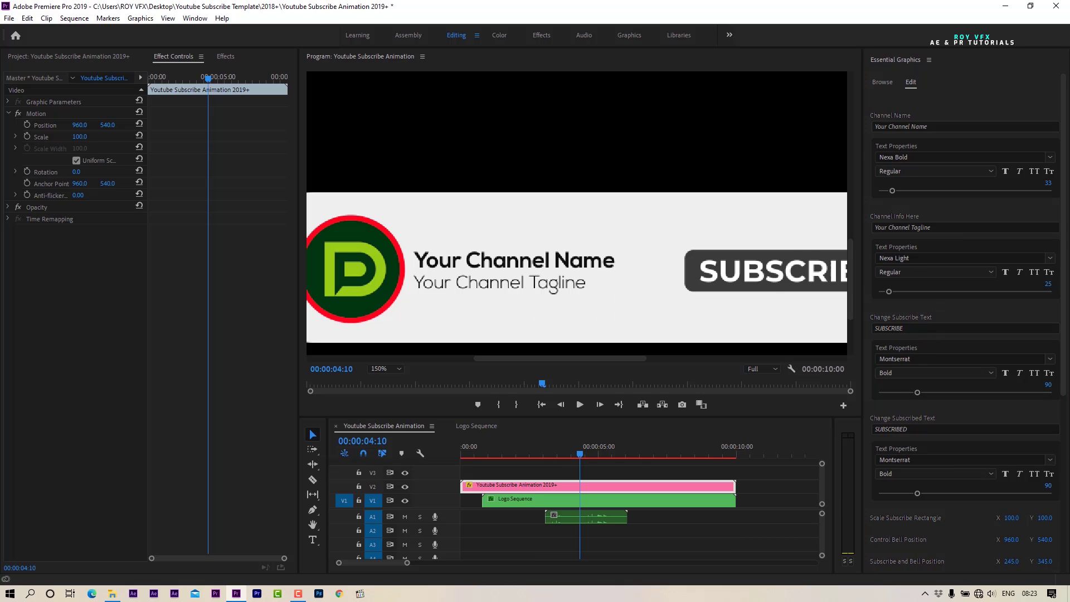
scroll(903, 284, "down", 3)
left_click(930, 277)
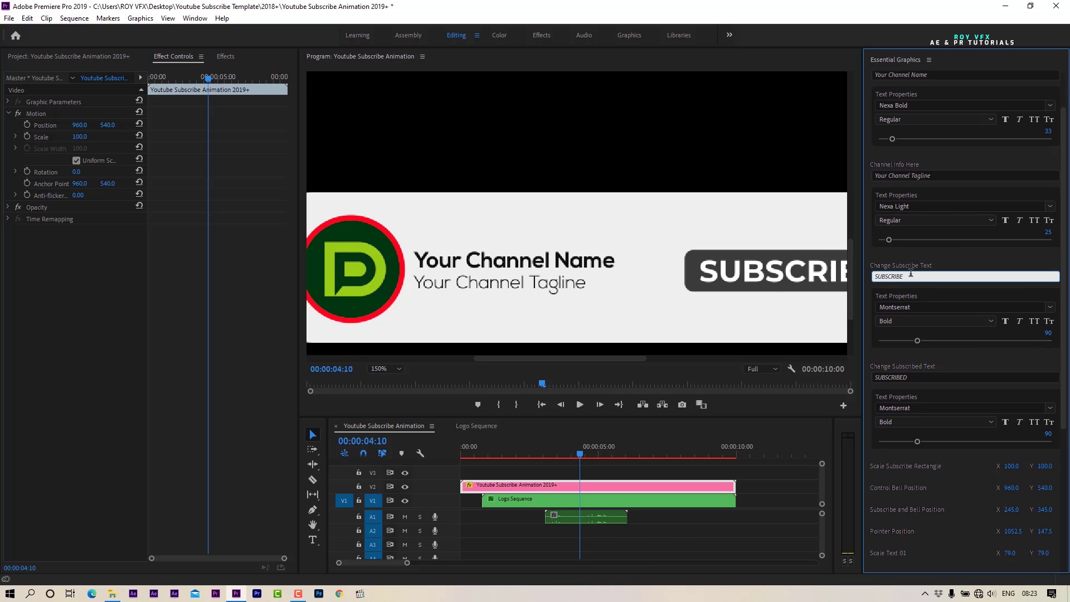
left_click_drag(912, 279, 860, 278)
key("Tab")
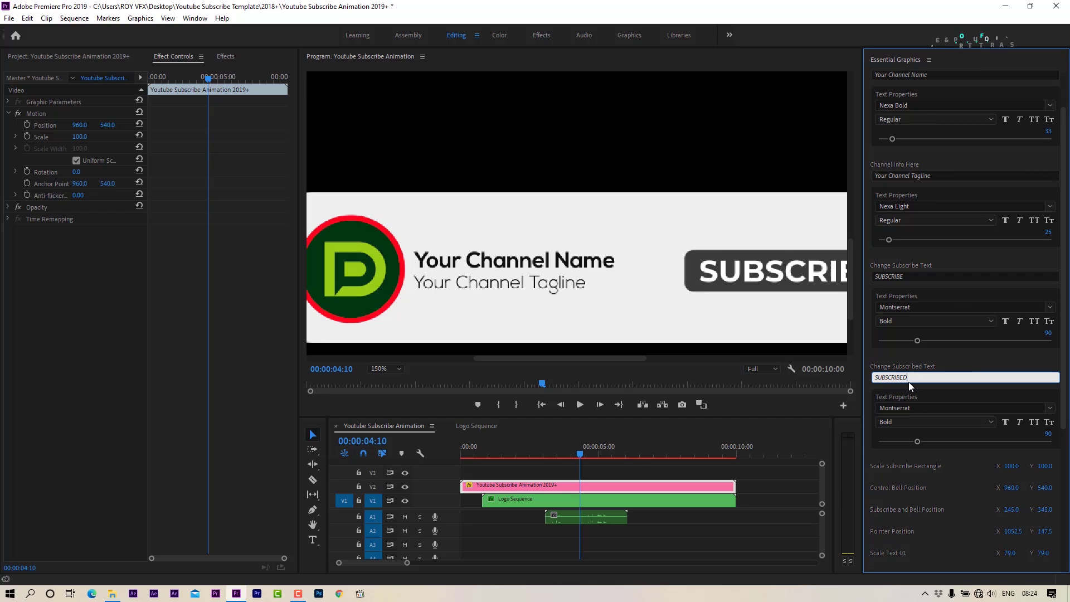
left_click_drag(1065, 283, 1058, 355)
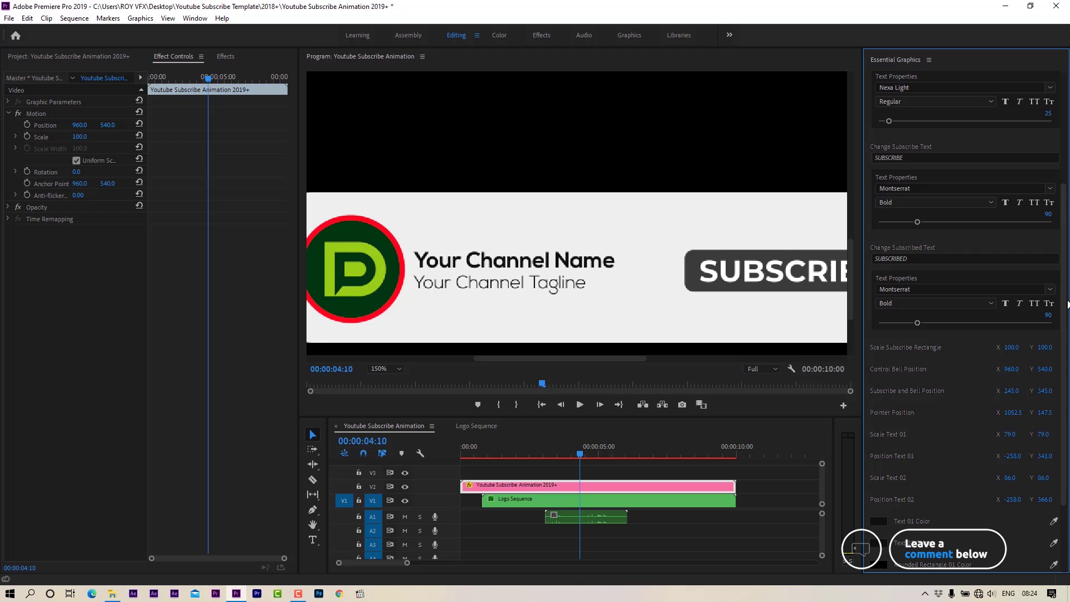
left_click_drag(1065, 303, 1066, 319)
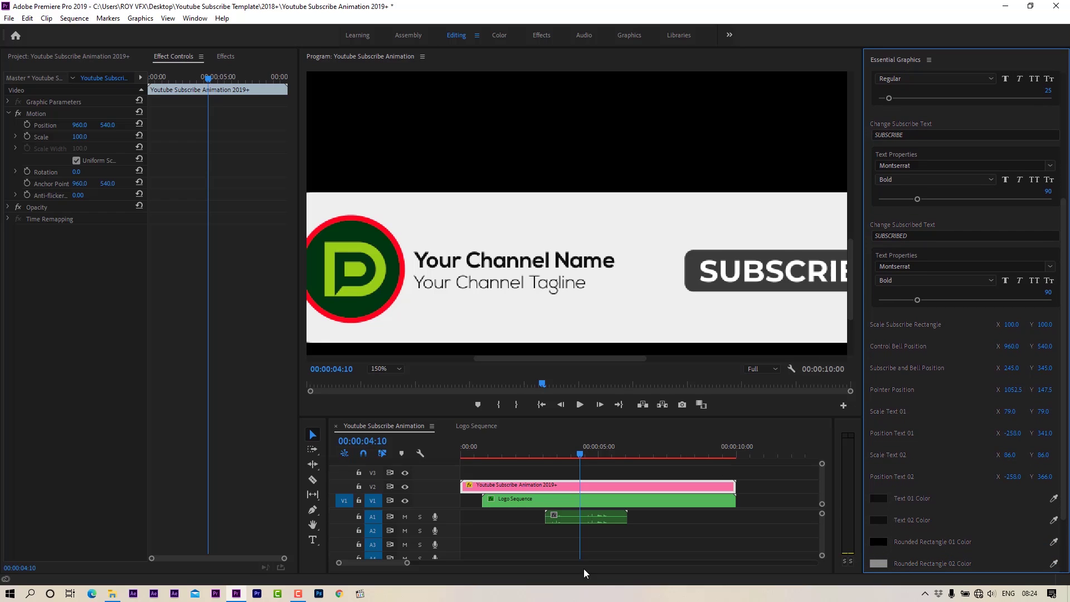
Step: Widen the Program monitor and show the preview at 100% zoom
left_click_drag(299, 362, 273, 363)
left_click(360, 369)
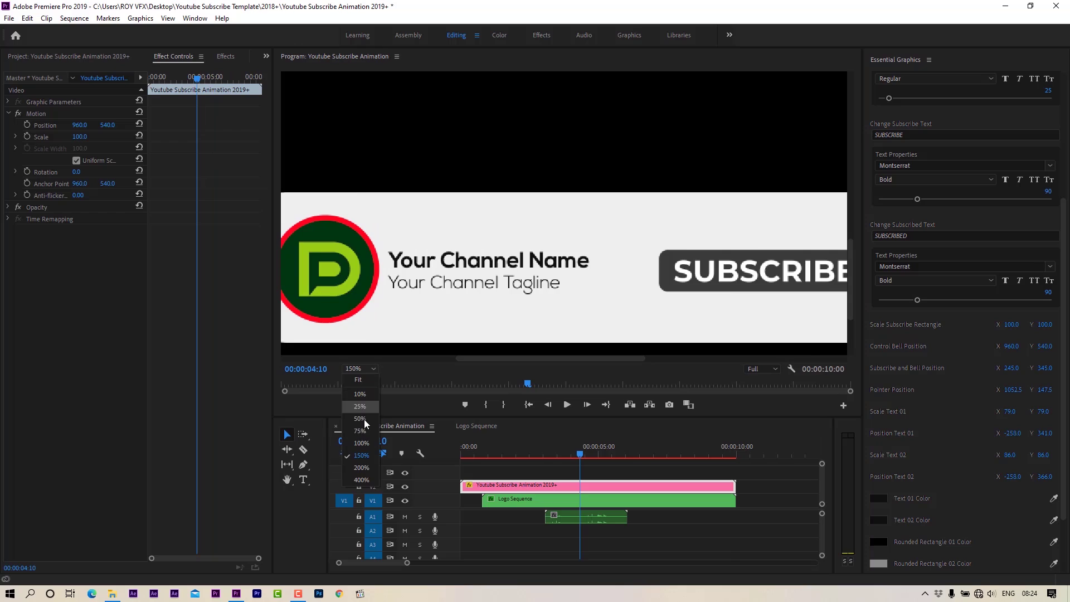
left_click(359, 457)
left_click_drag(591, 358, 603, 358)
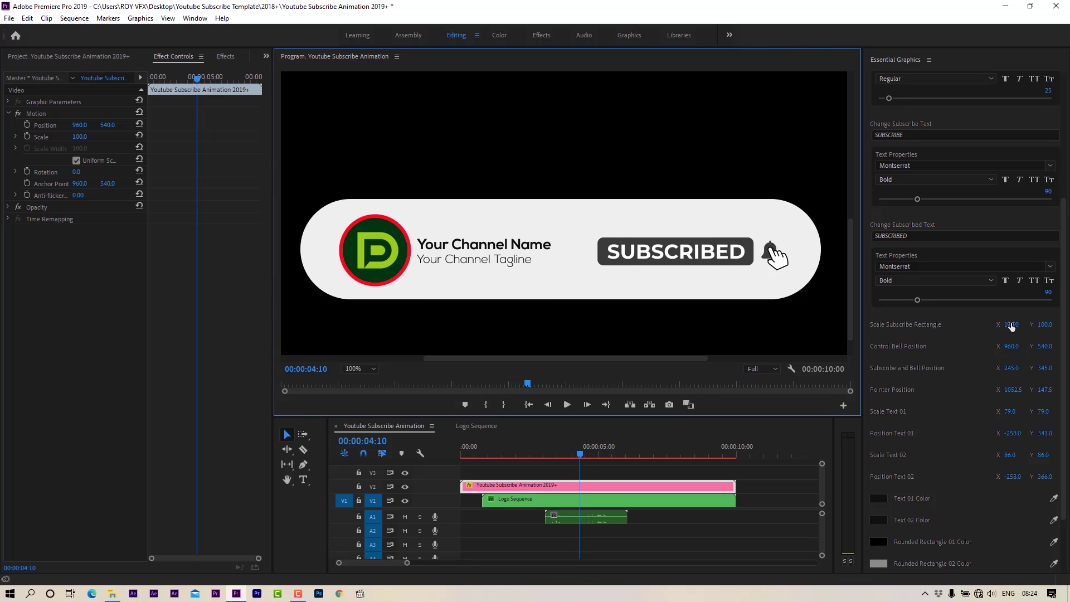
Step: Set Subscribe Rectangle Scale X to 99, Bell Position X to 962, and Pointer Position X to 1046.5
mouse_move(1011, 325)
left_mouse_down()
mouse_move(998, 324)
mouse_move(1010, 324)
left_mouse_up()
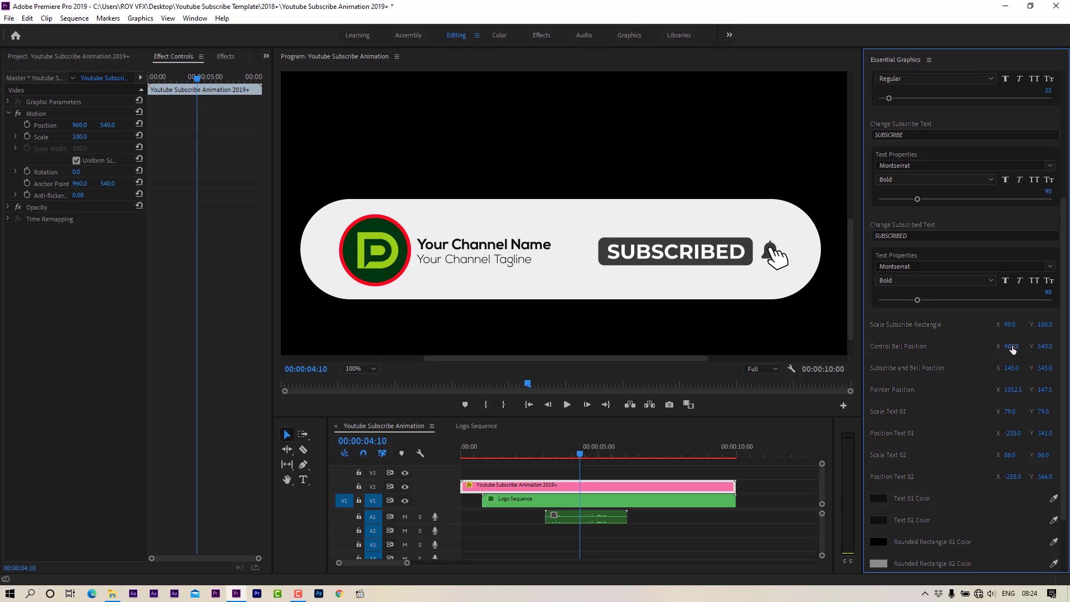
left_click_drag(1013, 348, 1014, 368)
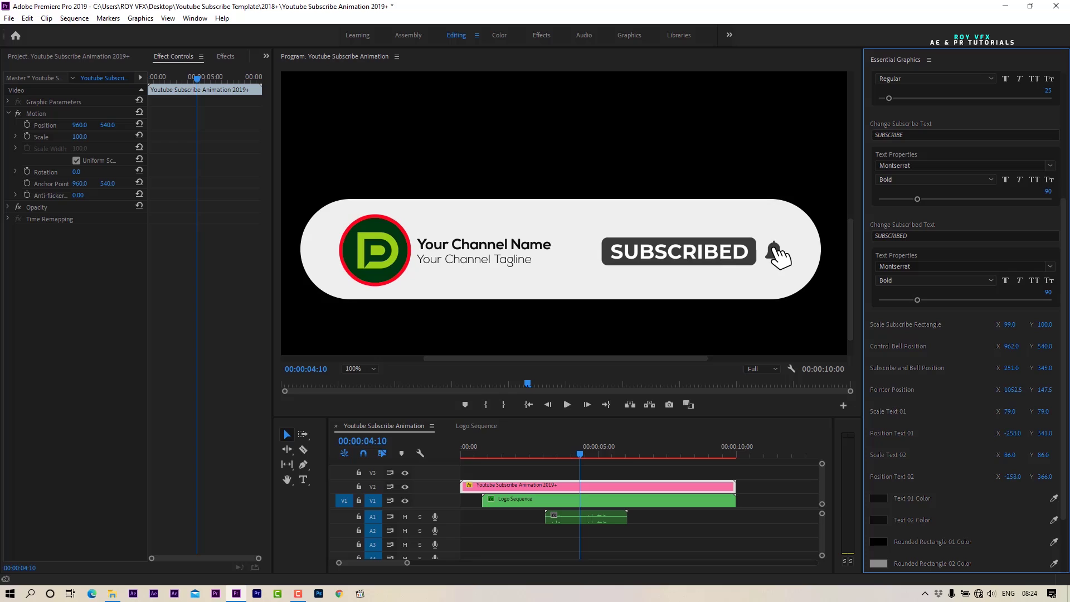
left_click_drag(1010, 390, 1012, 390)
left_click_drag(592, 453, 596, 453)
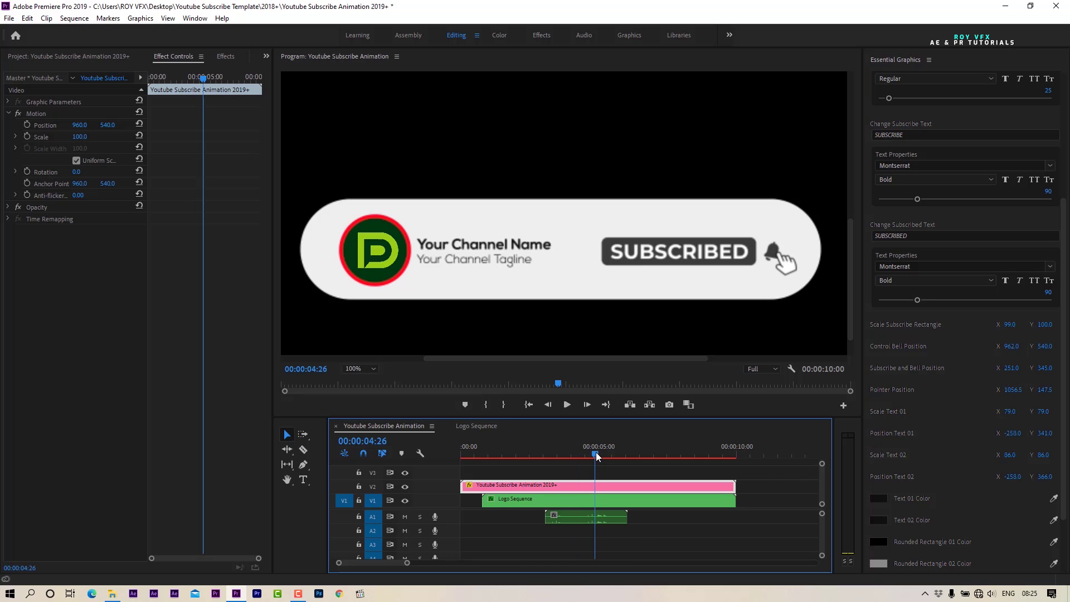
left_click_drag(1010, 389, 1007, 390)
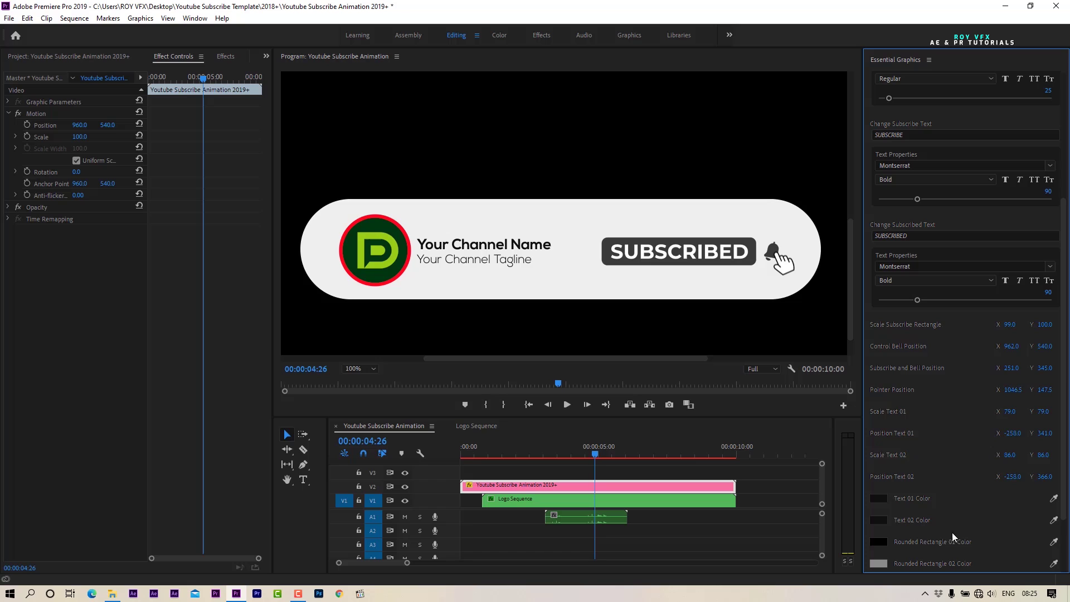
Step: Colour the channel name (Text 01) with the eyedroppered logo green, darkened to a dark olive
scroll(953, 533, "down", 3)
left_click(879, 417)
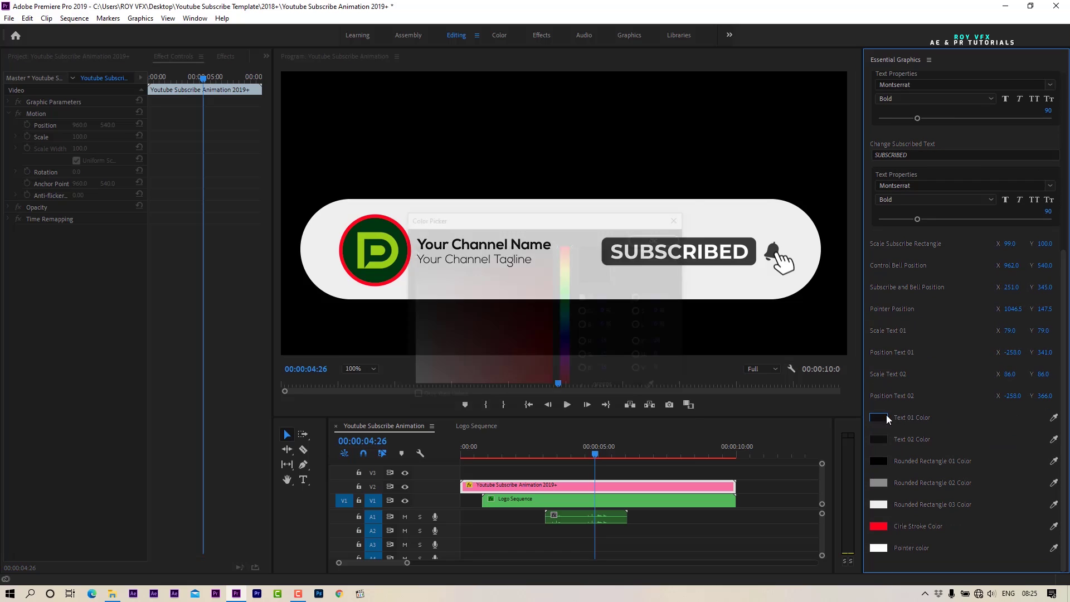
left_click_drag(501, 218, 595, 268)
left_click(752, 438)
left_click(397, 243)
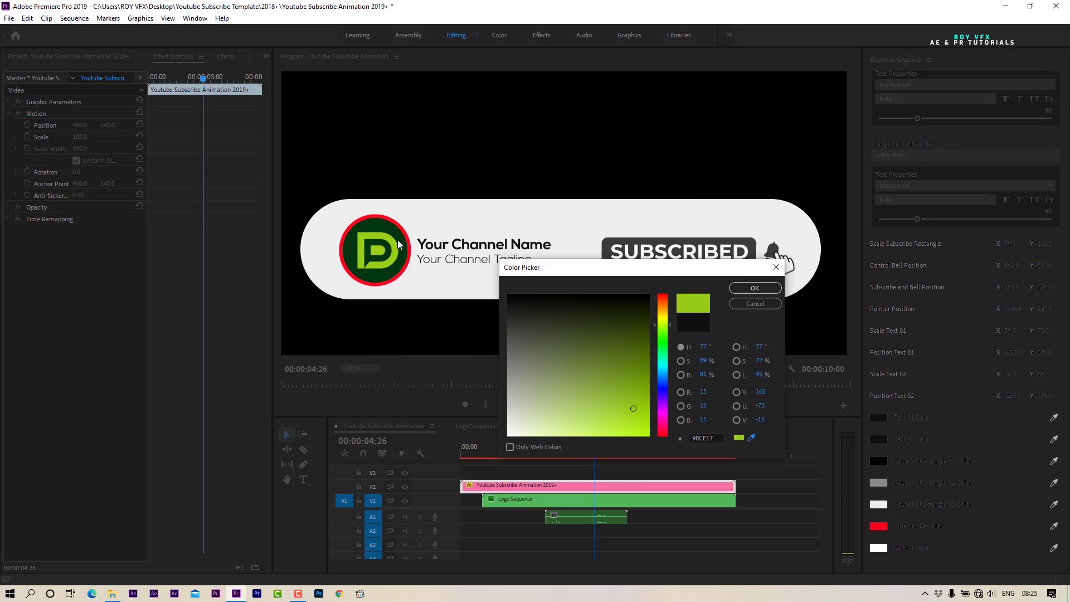
left_click(754, 288)
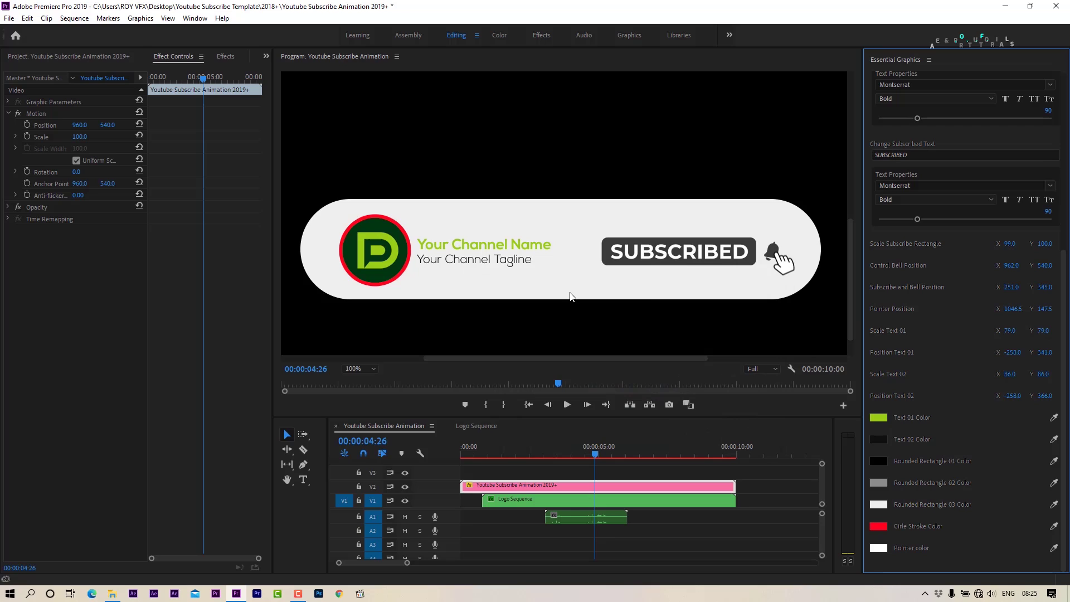
left_click(880, 419)
left_click_drag(503, 334, 536, 279)
left_click(658, 238)
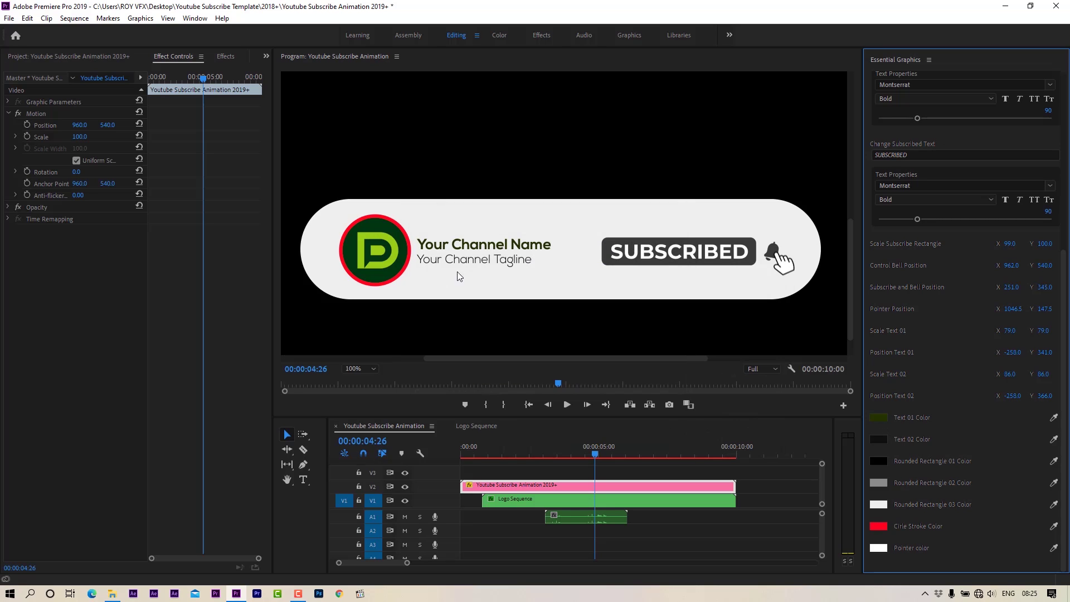
Step: Sample the logo's dark green for the tagline text (Text 02)
left_click(1054, 439)
left_click(369, 251)
left_click_drag(584, 455, 473, 475)
Step: Show the transparency grid and set the first rounded rectangle to grey 717171
right_click(787, 251)
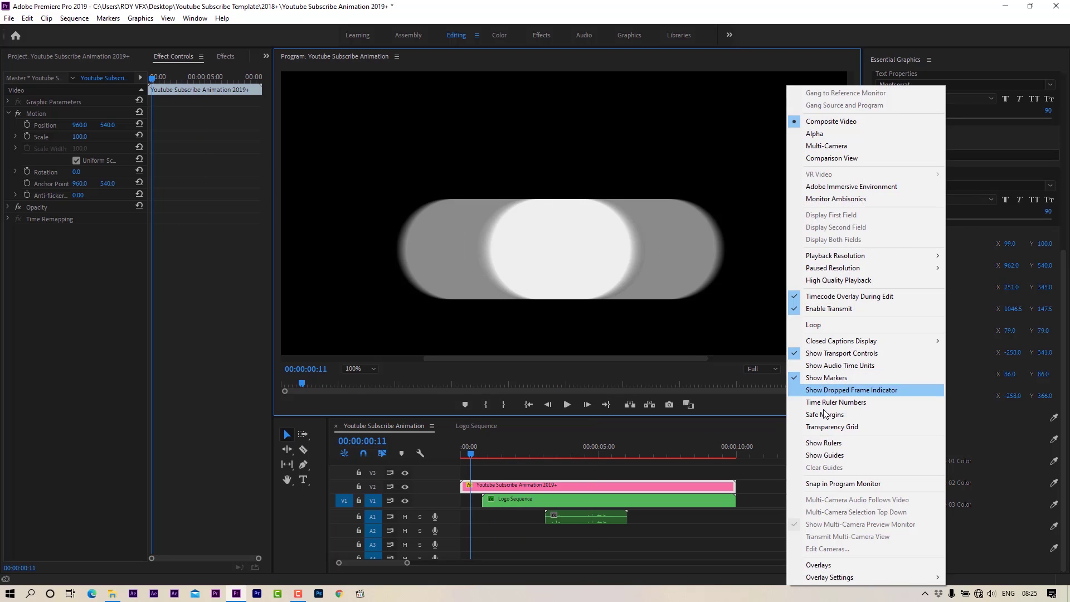
left_click(836, 387)
left_click(880, 462)
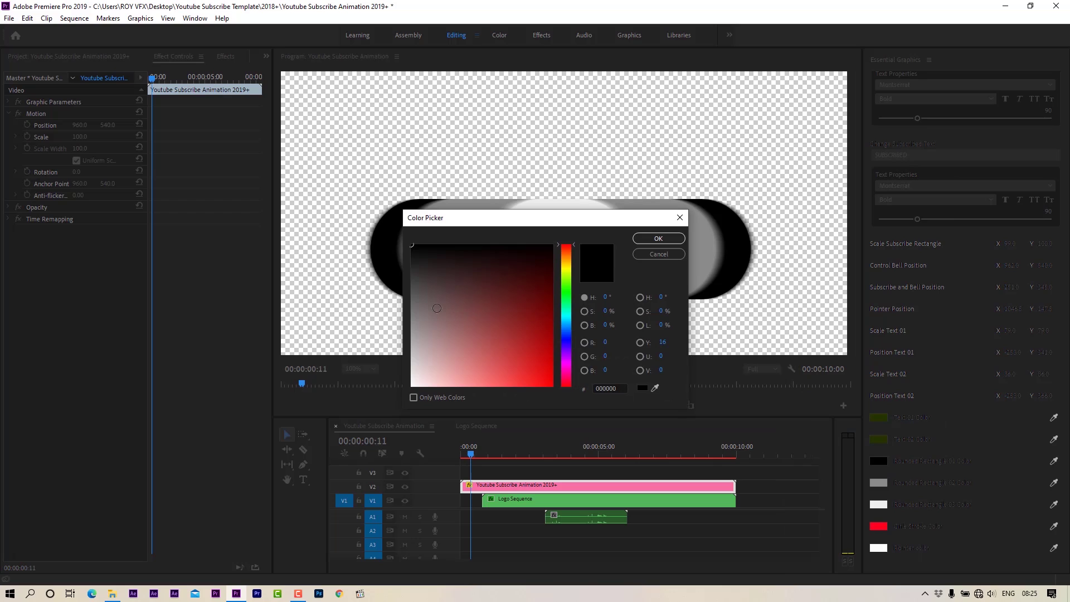
left_click_drag(436, 308, 350, 307)
left_click(668, 242)
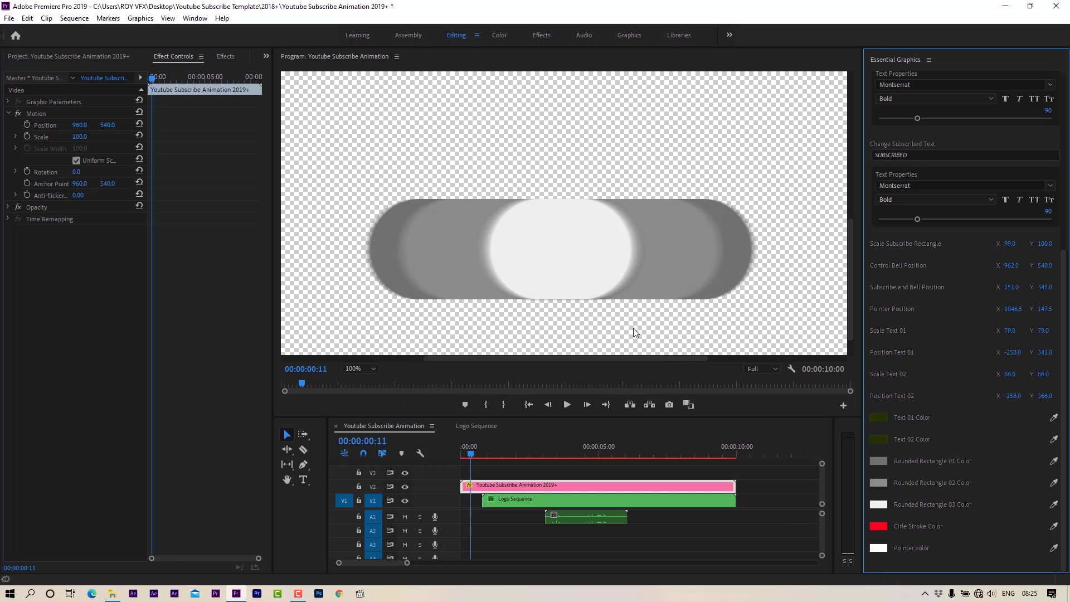
Step: Make the second rounded rectangle dark red and keep the third at E1E1E1
left_click(879, 483)
left_click(529, 312)
left_click(662, 236)
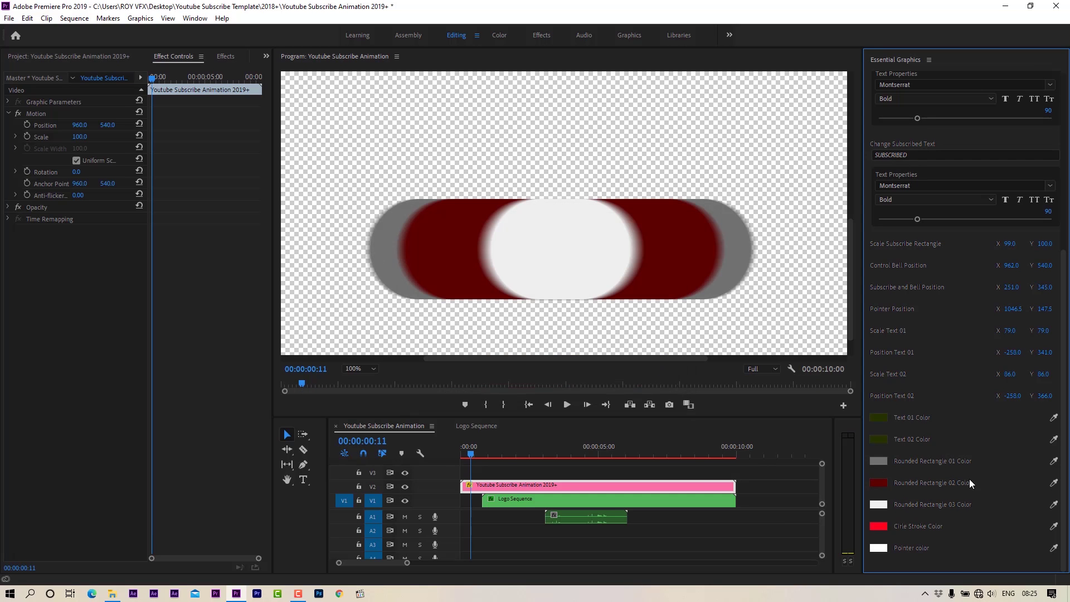
left_click(879, 504)
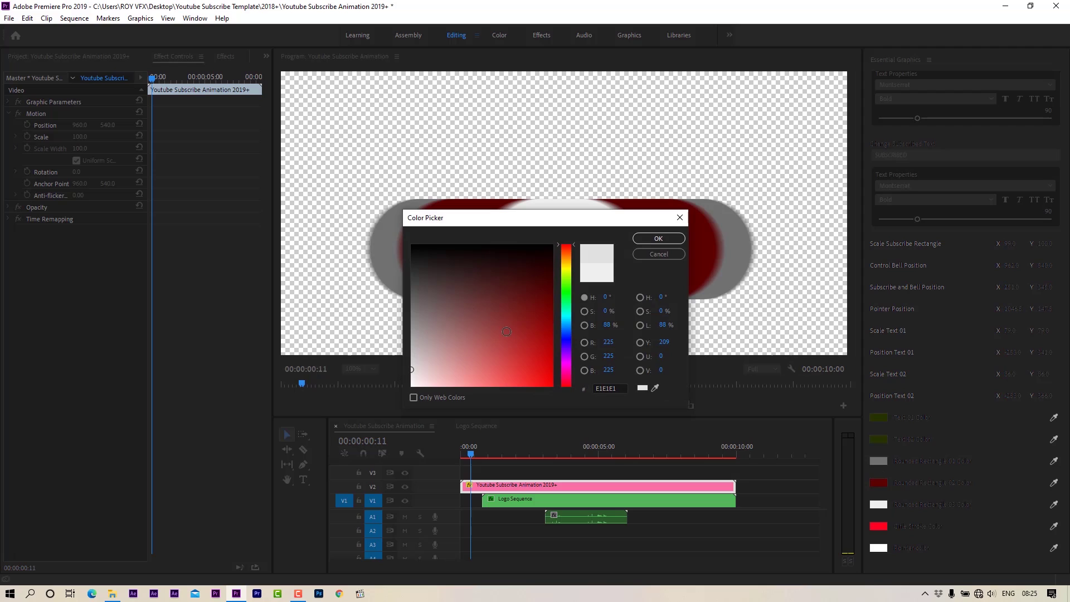
left_click(658, 238)
left_click_drag(471, 454, 525, 455)
left_click(879, 505)
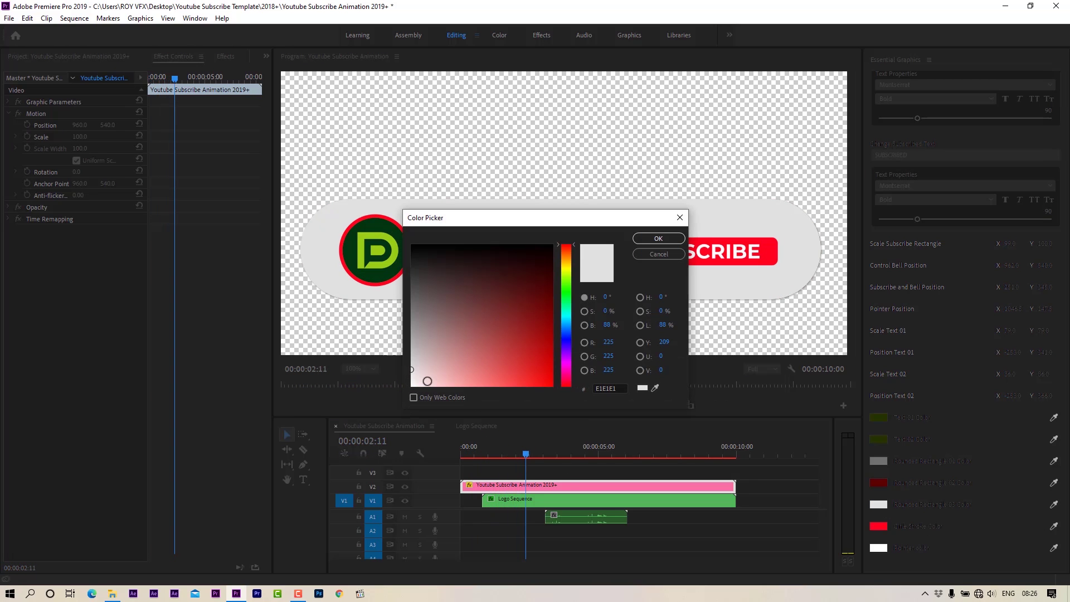
left_click(650, 240)
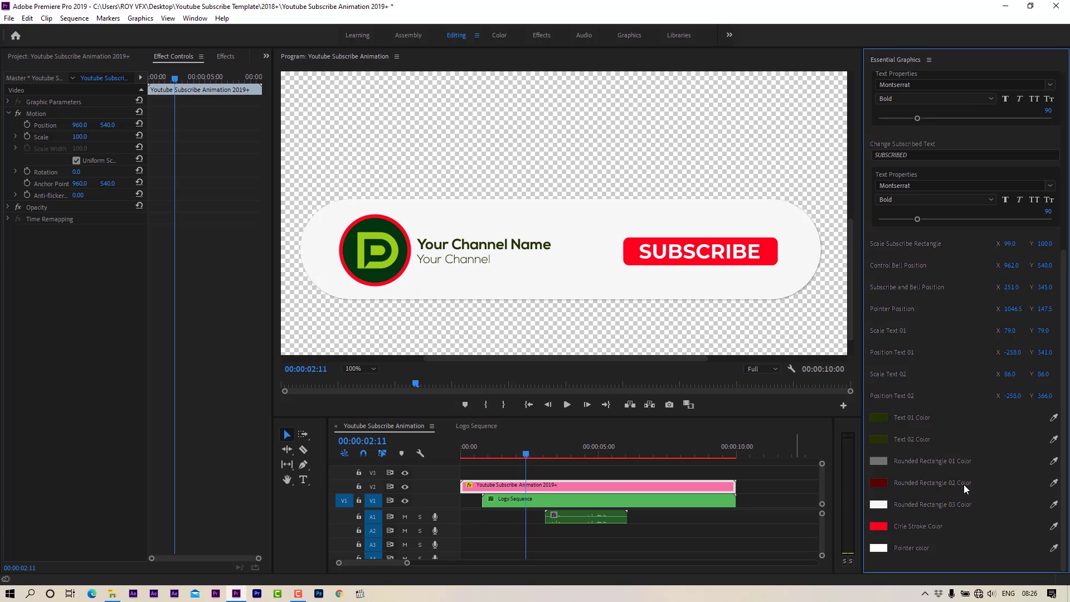
Step: Recolour the logo's circle stroke to the sampled lime green 98CE17
left_click(881, 526)
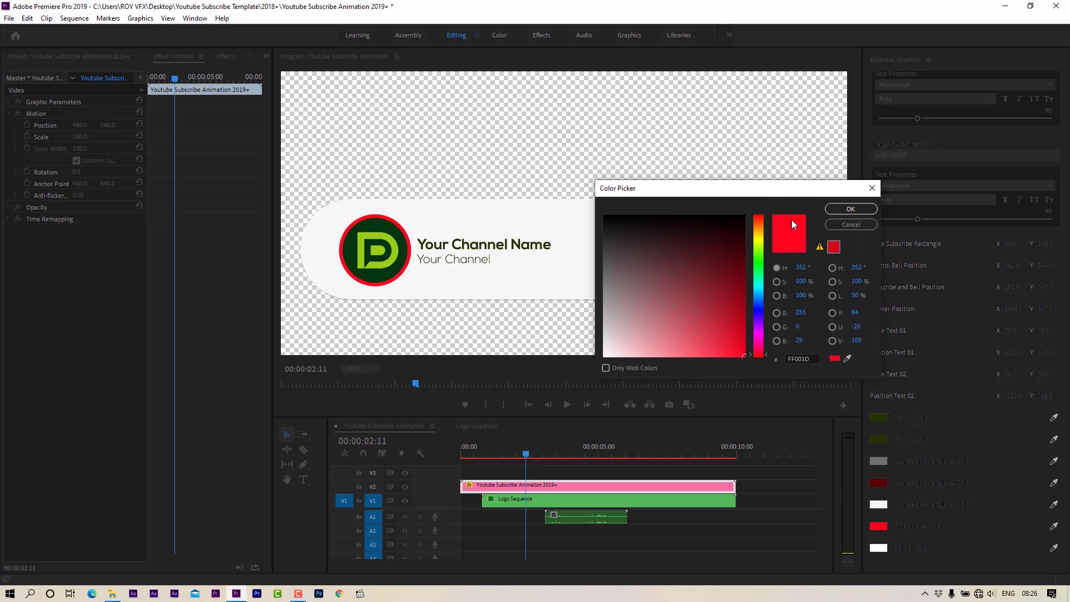
left_click(848, 359)
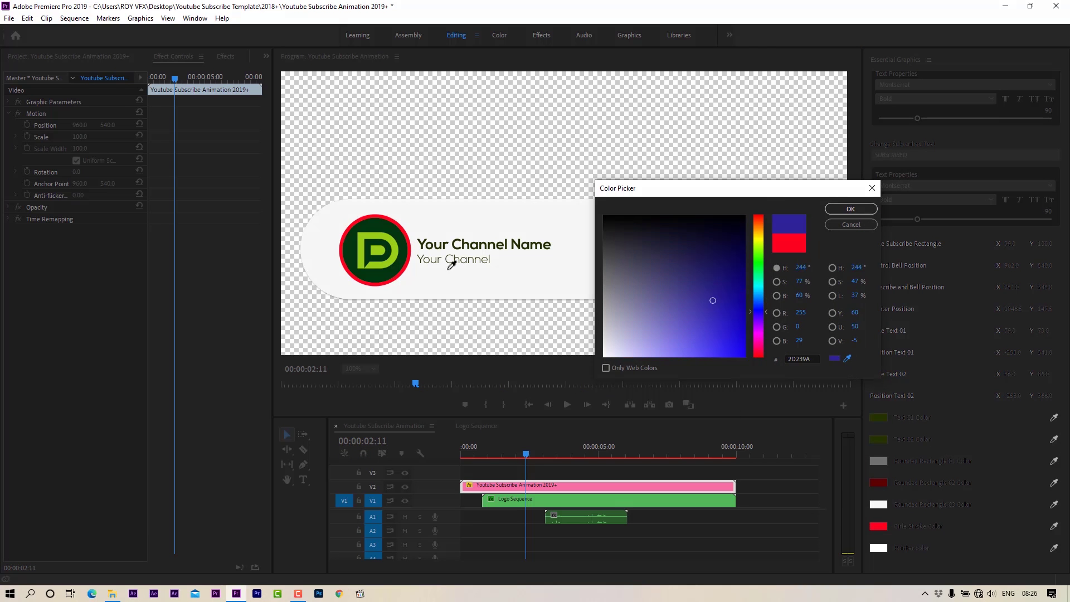
left_click(399, 243)
key("Return")
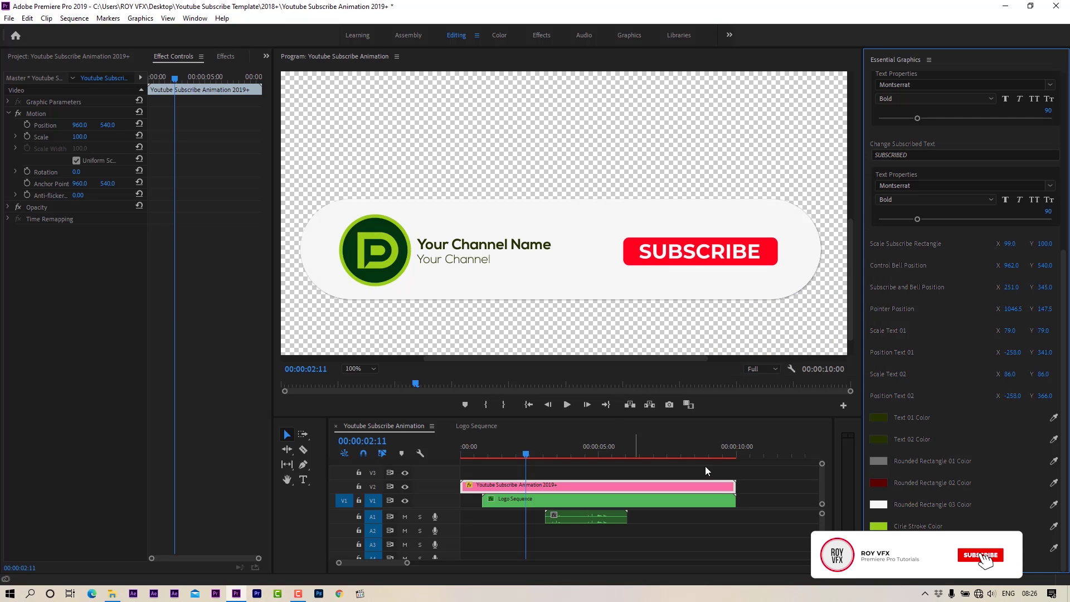
left_click(523, 452)
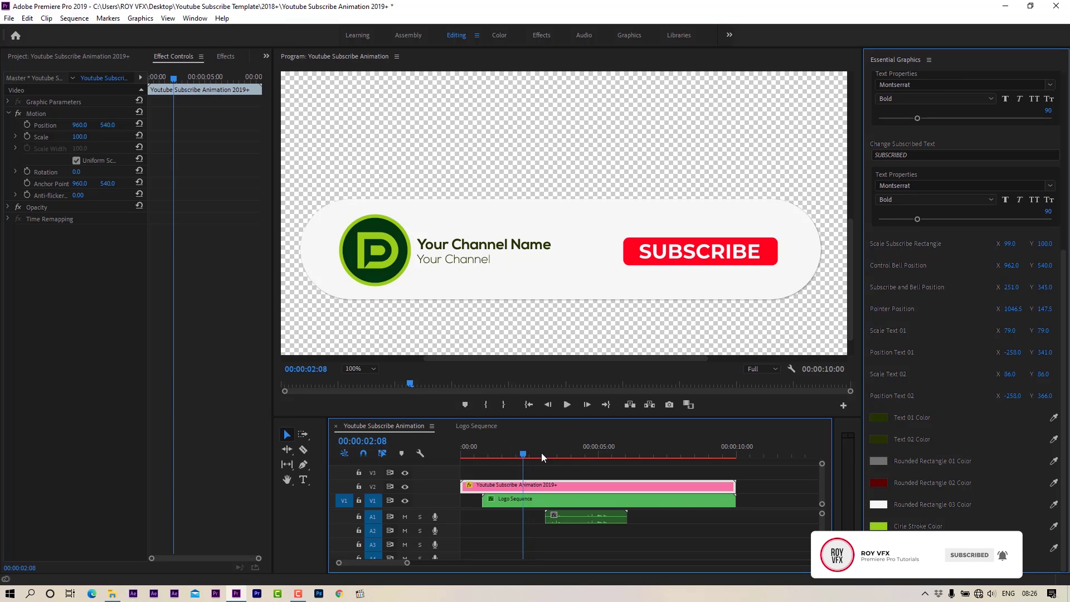
left_click_drag(542, 457, 584, 453)
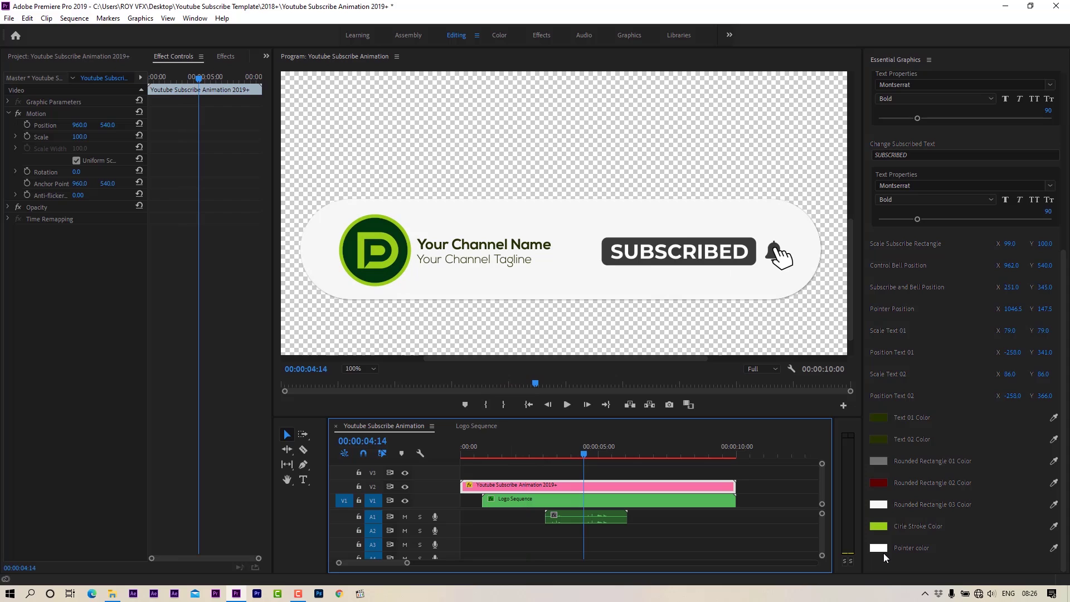
Step: Set the hand pointer colour to light grey A3A3A3
left_click(880, 551)
left_click_drag(736, 422, 668, 401)
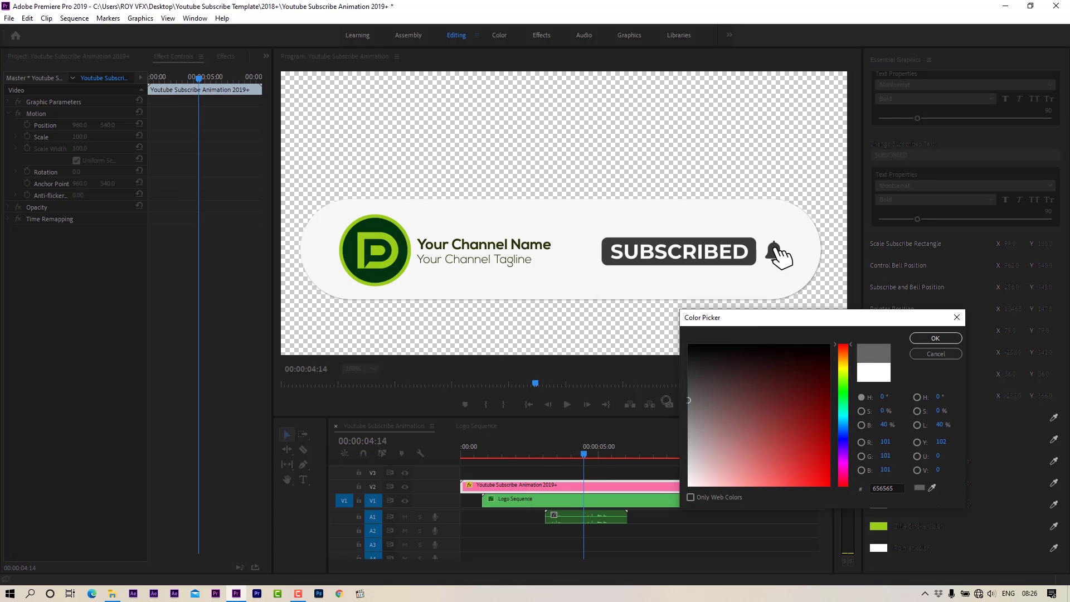
left_click(951, 338)
left_click(878, 548)
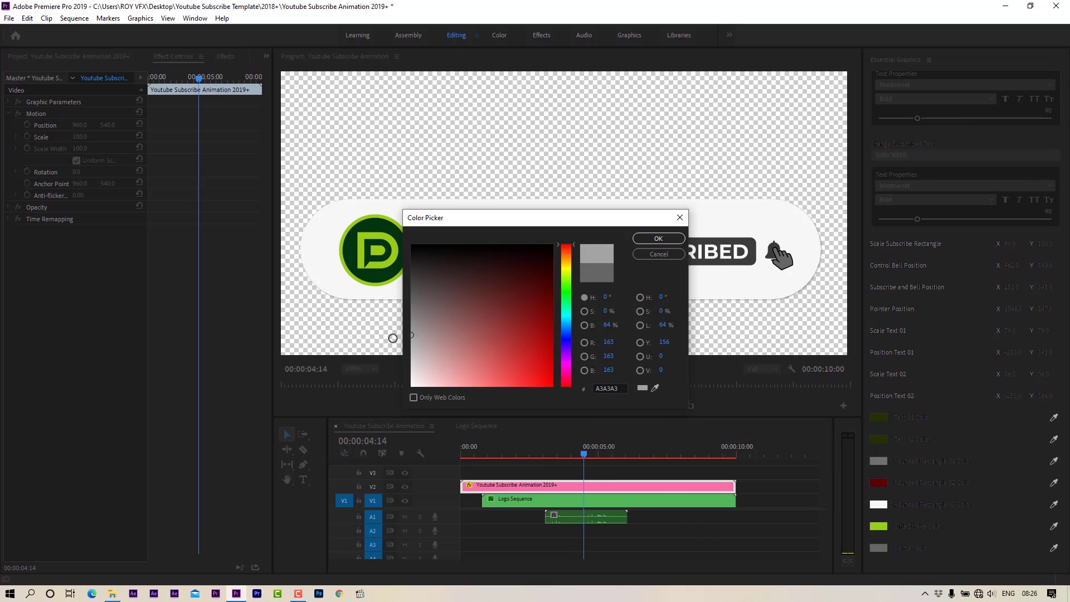
left_click(739, 256)
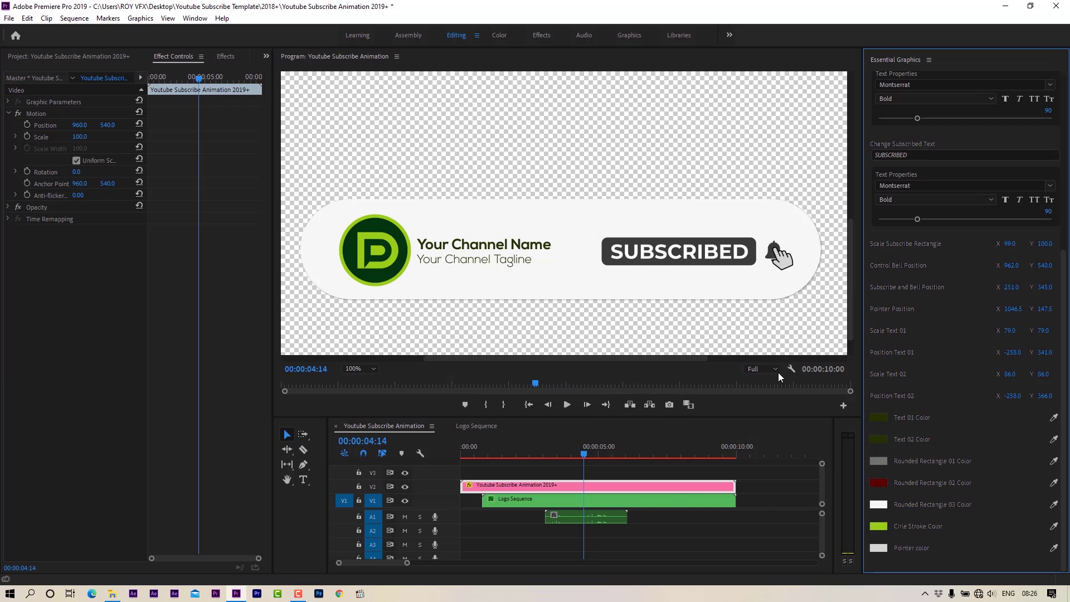
Step: Scrub to 00:00:03:08 showing the SUBSCRIBE button and set the monitor zoom to Fit
left_click_drag(584, 454, 550, 488)
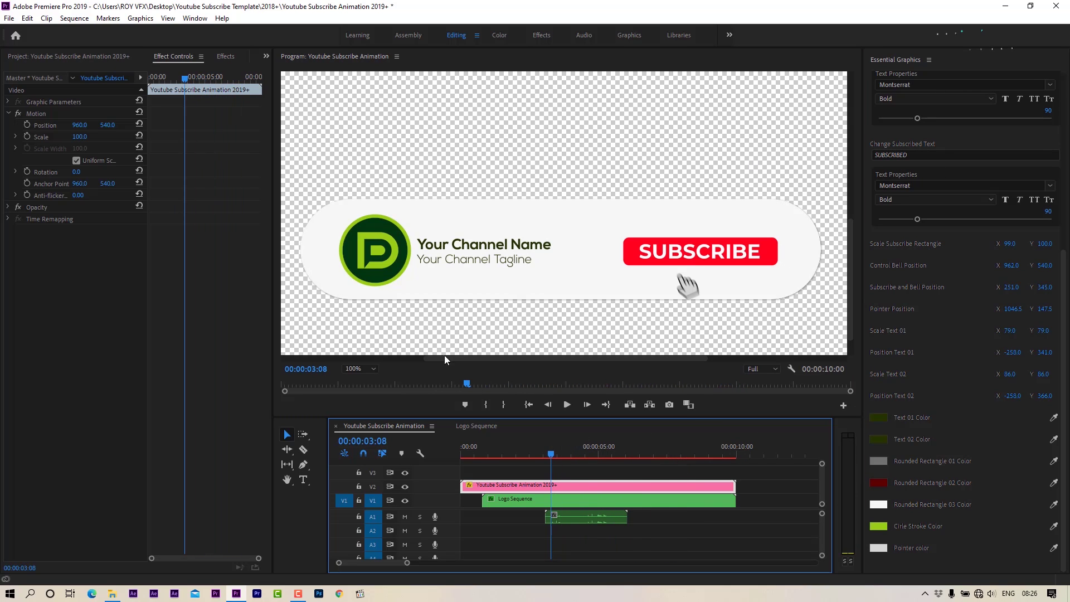
left_click(363, 369)
left_click(359, 376)
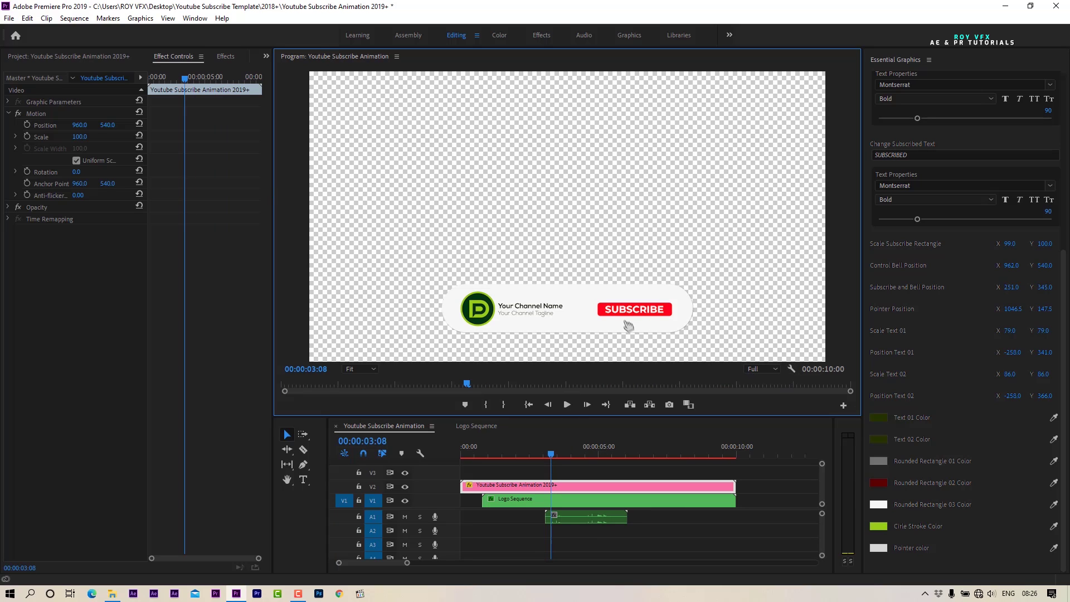
Step: Open the Export Settings via File > Export > Media
left_click(9, 17)
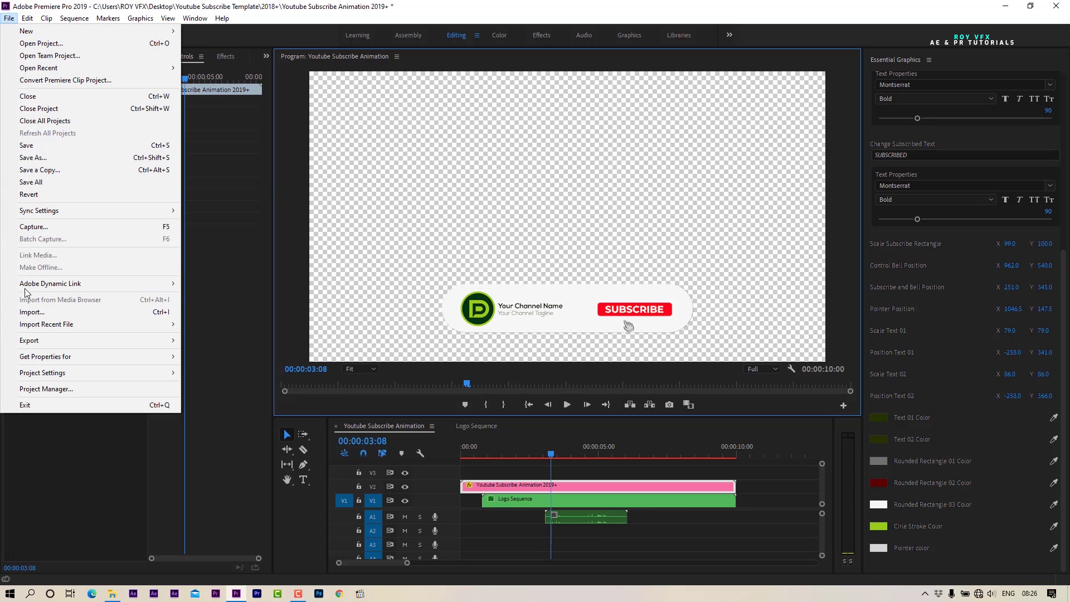
mouse_move(34, 345)
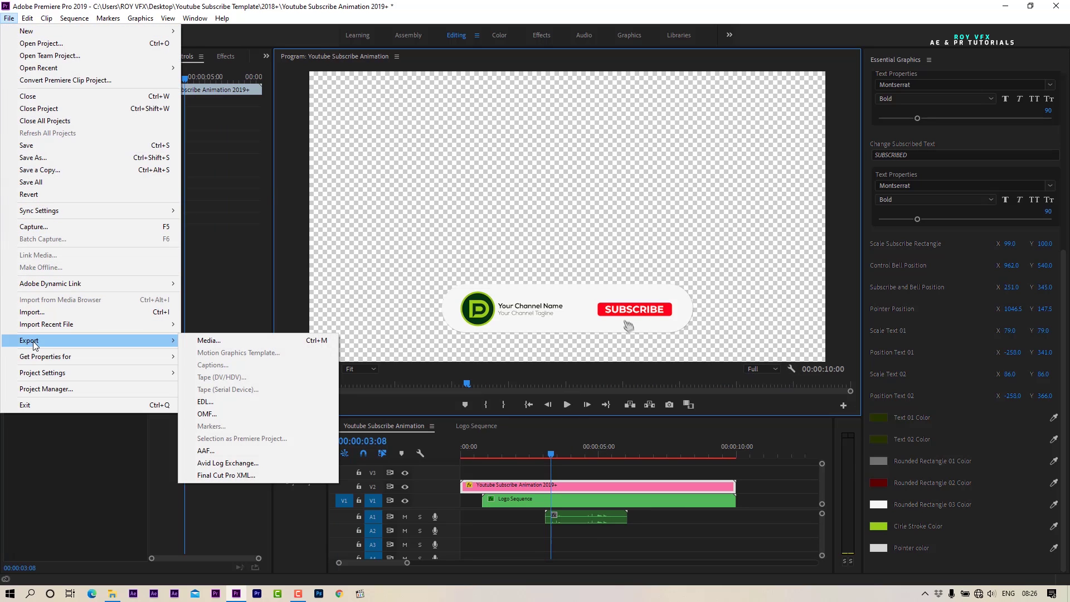
left_click(219, 340)
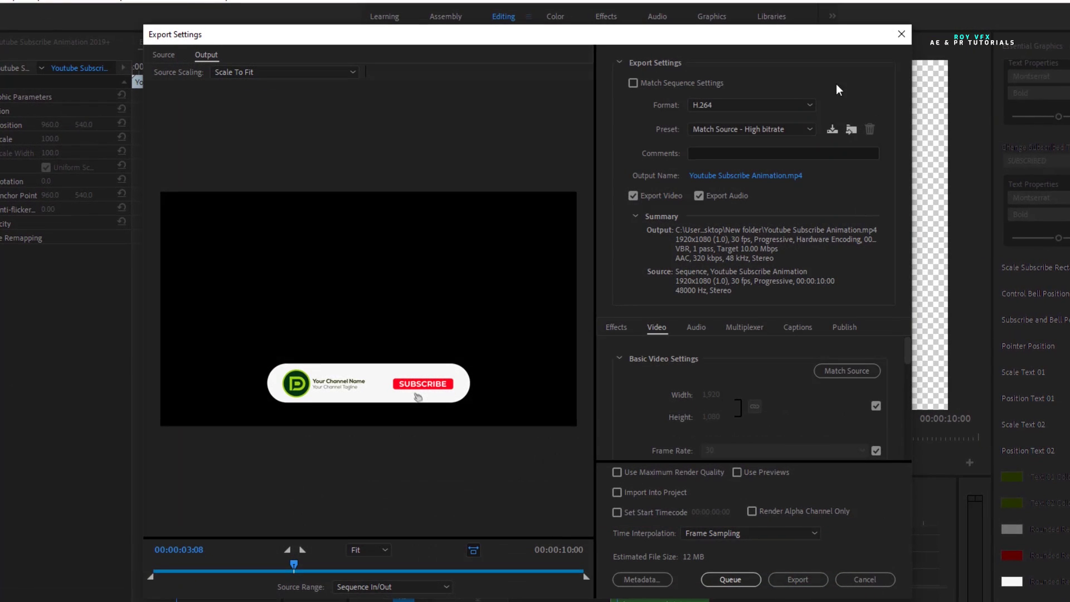
Step: Set the export format to QuickTime with the Animation video codec
left_click(737, 104)
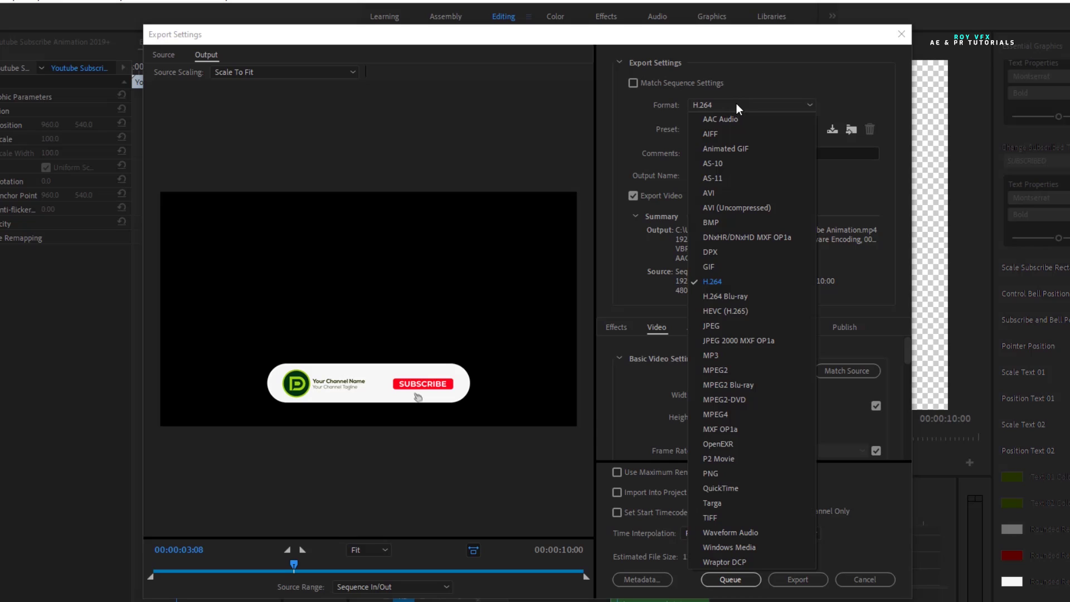
left_click(727, 488)
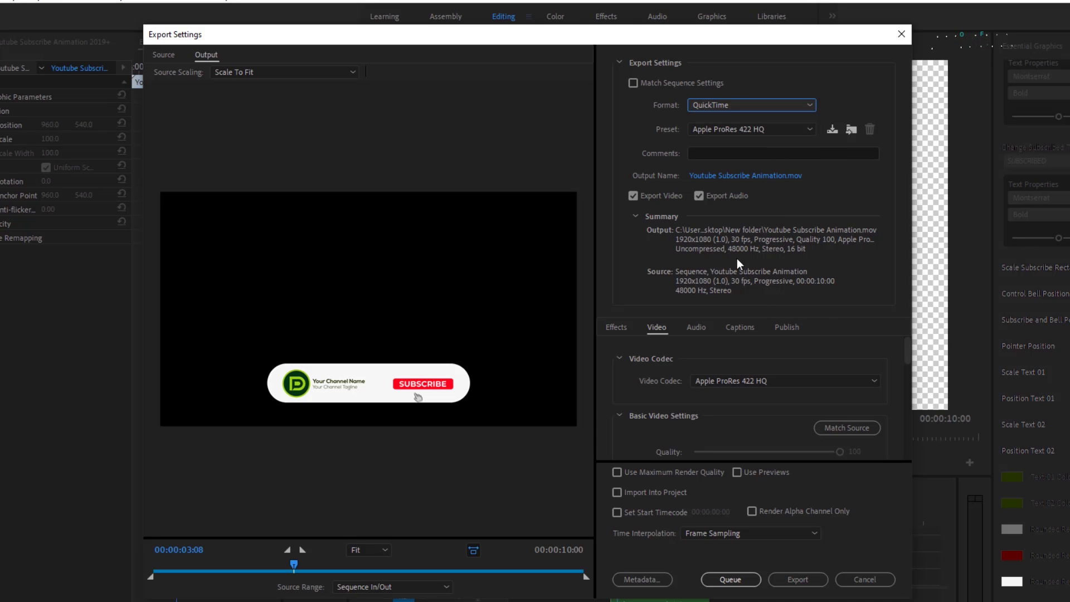
left_click(756, 382)
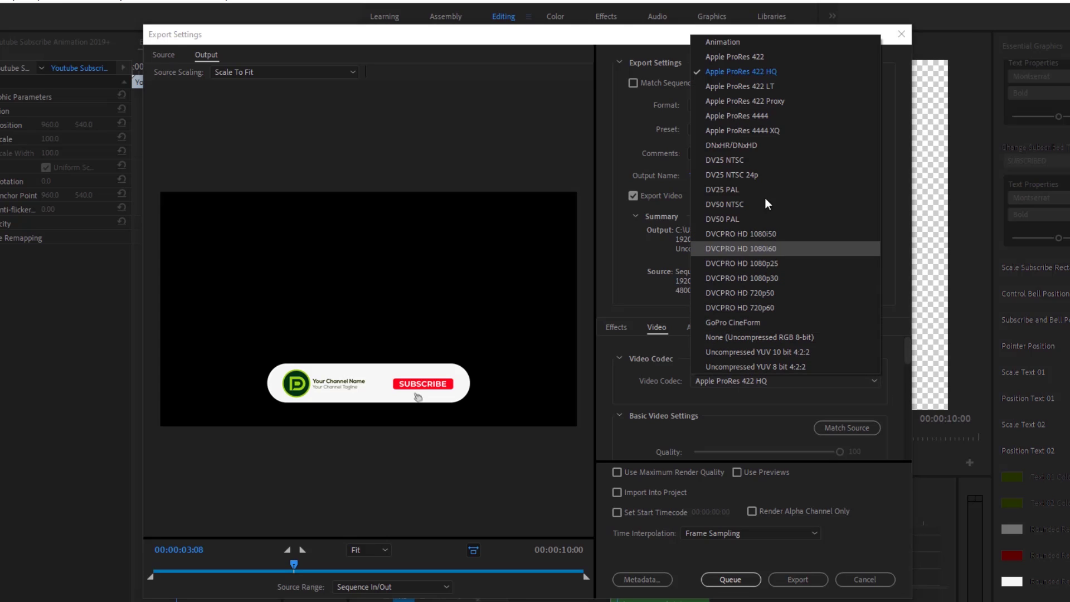
left_click(740, 43)
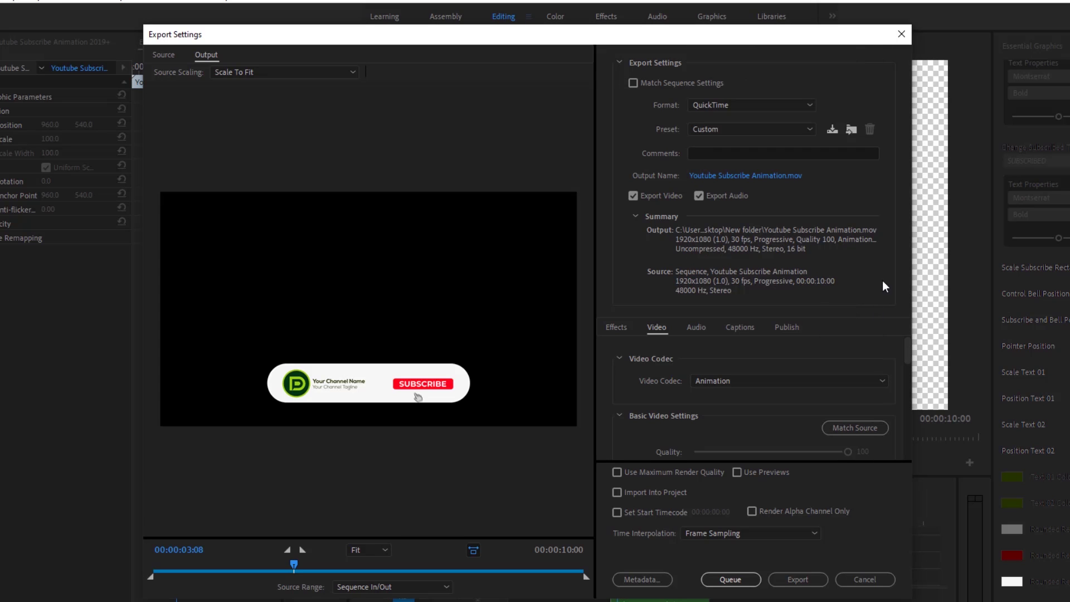
left_click_drag(909, 350, 906, 363)
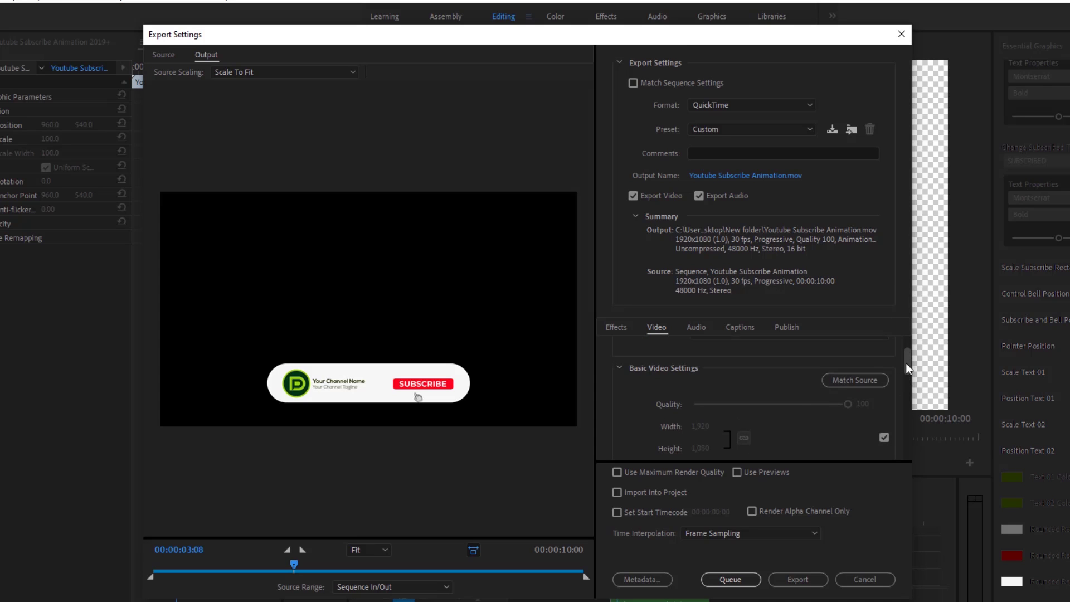
scroll(895, 377, "up", 1)
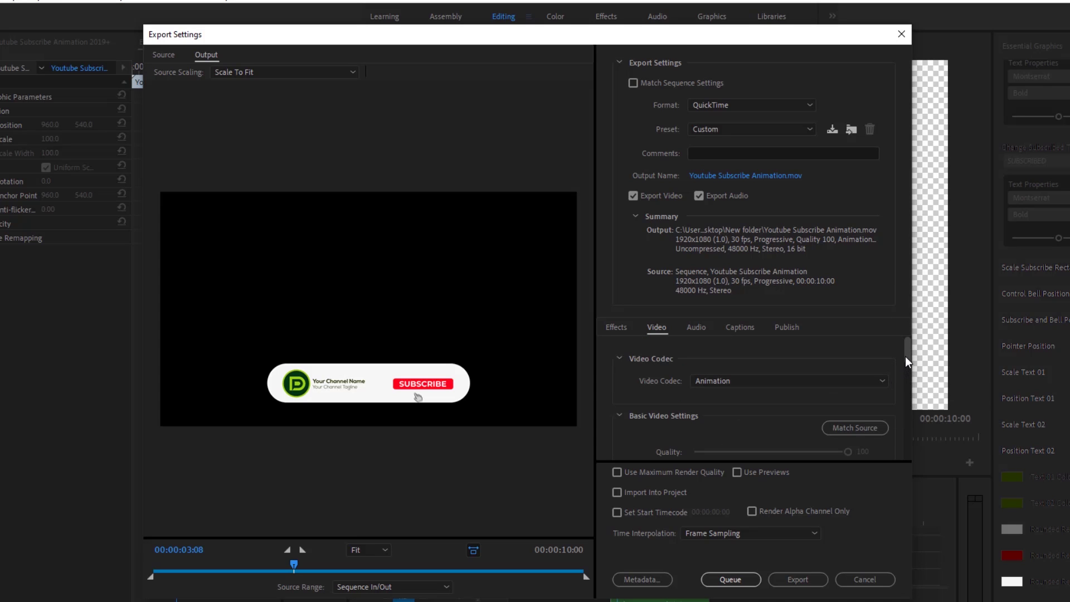
left_click_drag(905, 354, 906, 402)
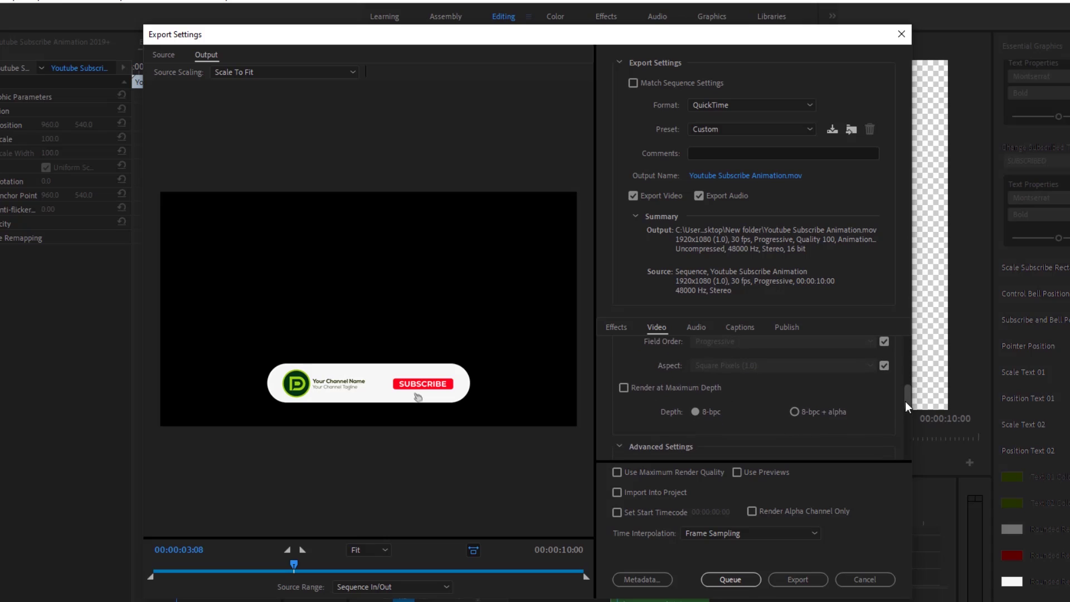
Step: Enable Render at Maximum Depth with 8-bpc + alpha and start the export
left_click(622, 387)
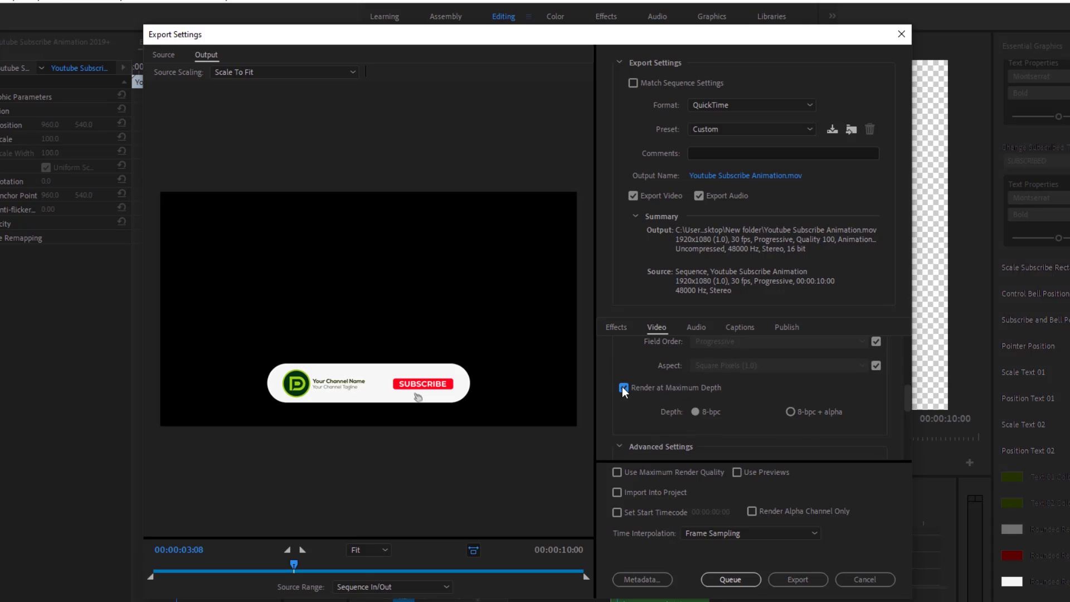
left_click(790, 412)
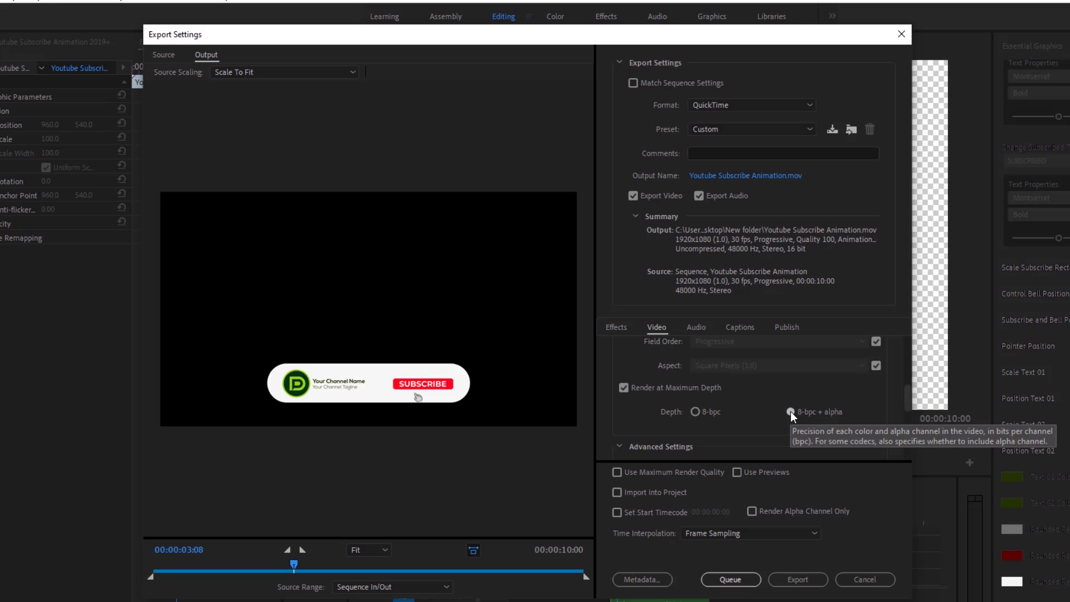
left_click_drag(908, 402, 908, 413)
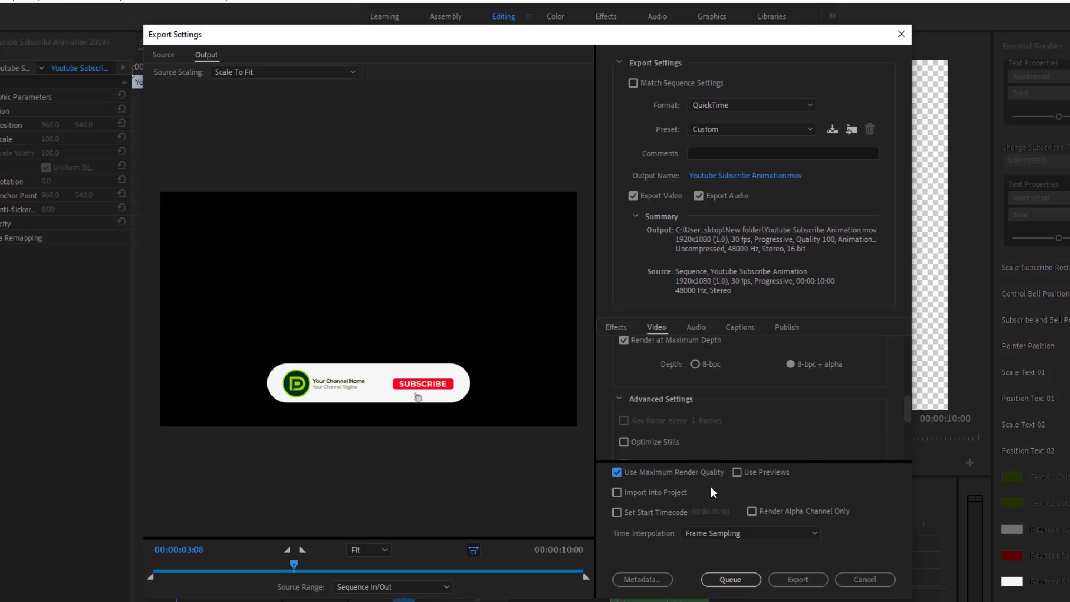
left_click(791, 580)
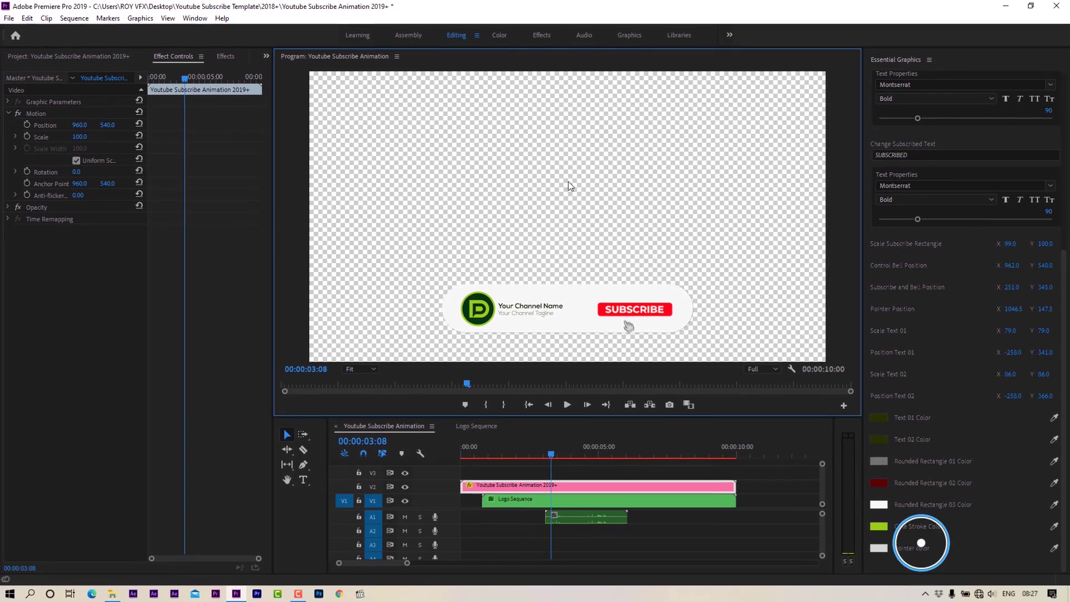
Step: Turn off the transparency grid and create a new sequence, Sequence 02
left_click(792, 369)
left_click(819, 434)
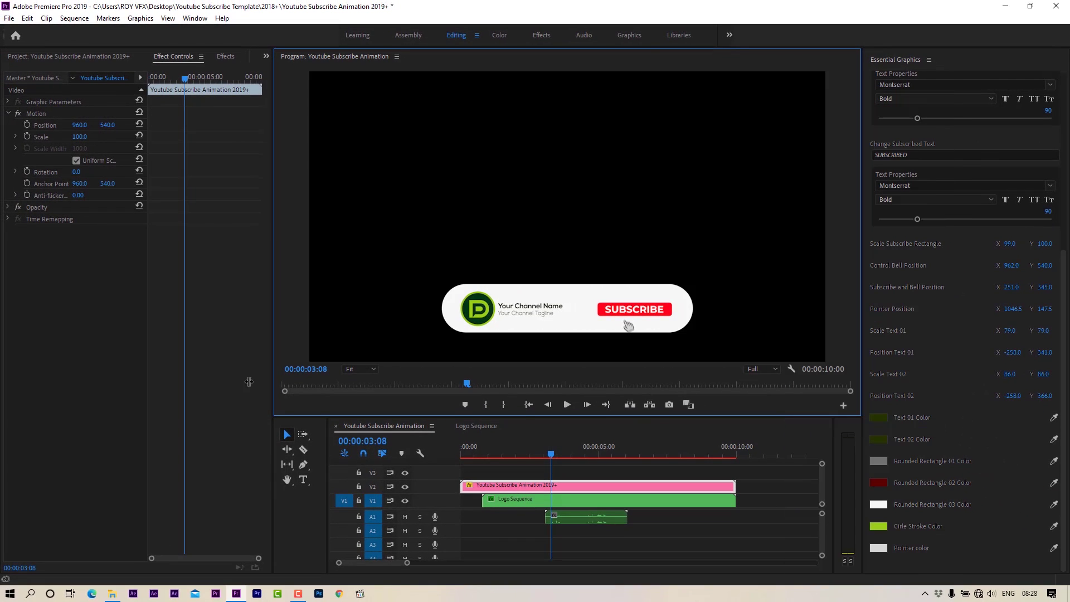
left_click(78, 57)
left_click(237, 562)
left_click(261, 426)
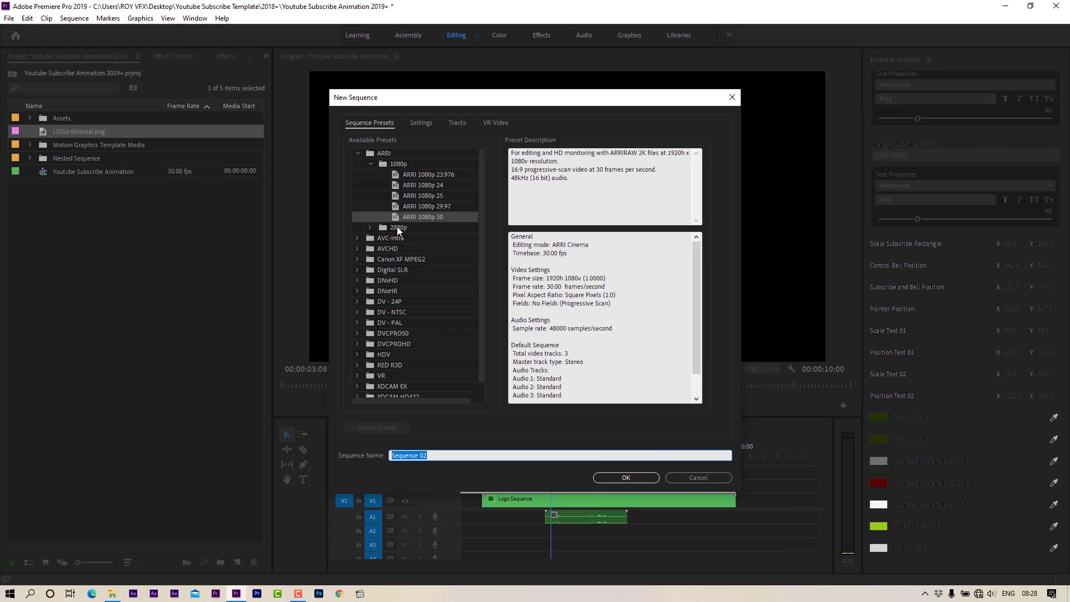
left_click(626, 478)
Step: Import the beach clip video_7.mp4 and place it on V1 of Sequence 02
double_click(116, 306)
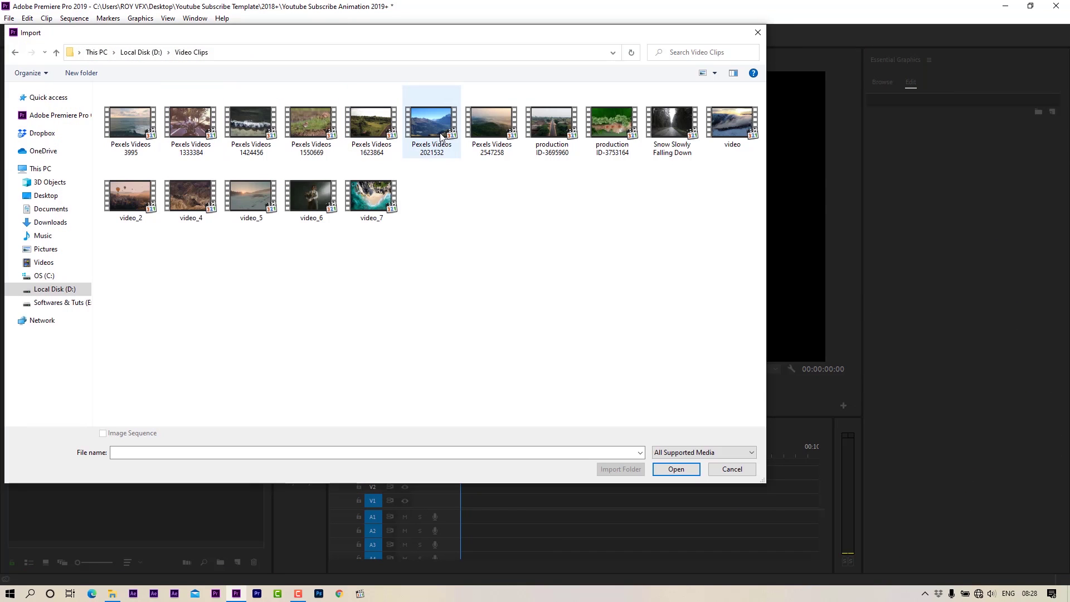
left_click(372, 195)
left_click(676, 469)
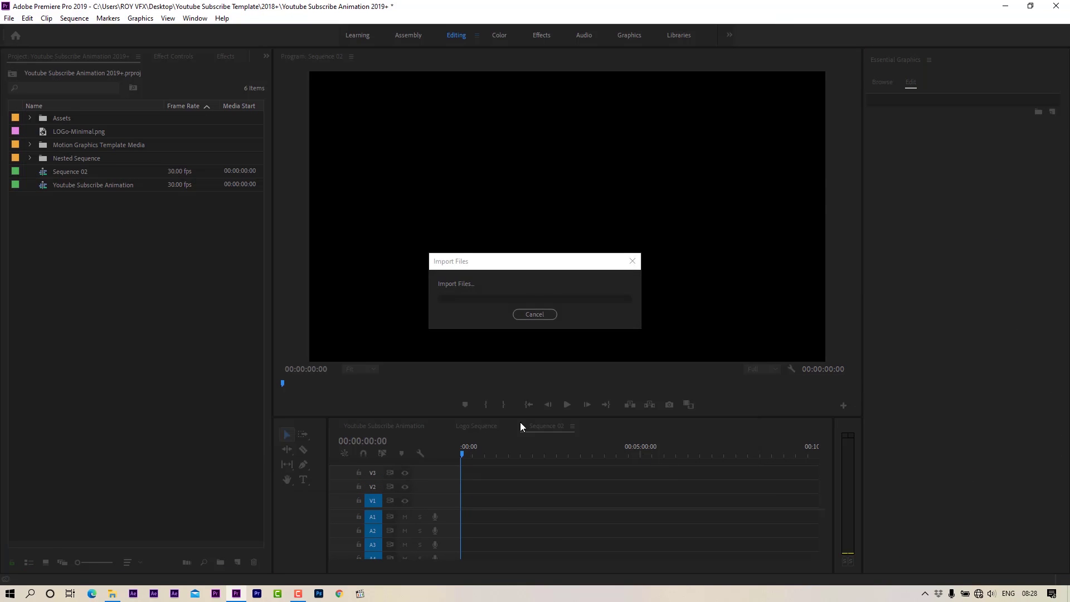
left_click_drag(62, 173, 469, 500)
left_click(625, 320)
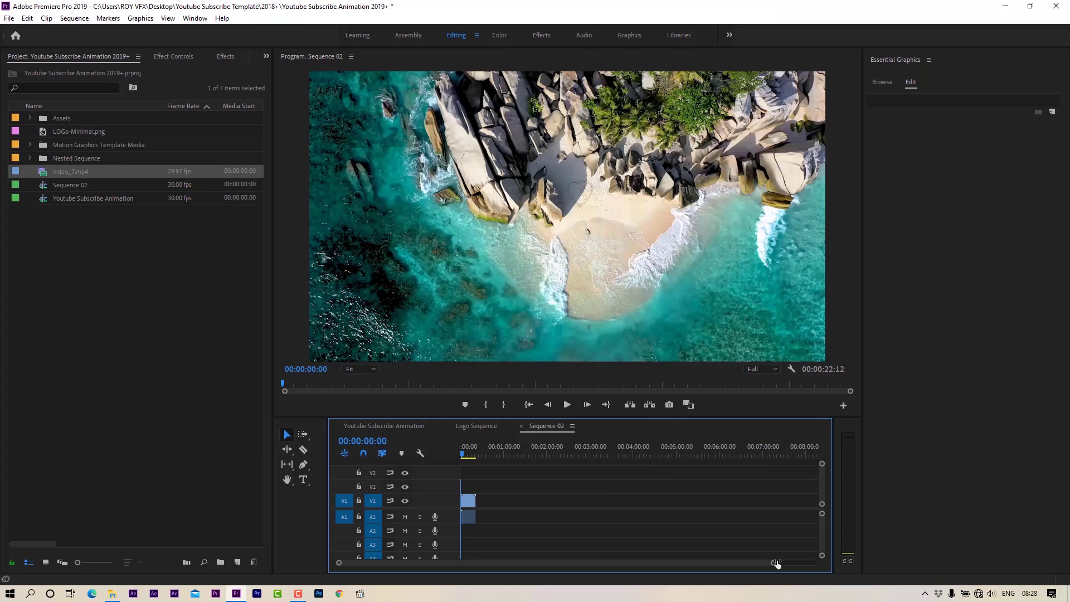
left_click_drag(778, 565, 507, 564)
Step: Import Youtube Subscribe Animation.mov and overlay it on V2 above the beach clip
double_click(232, 286)
left_click(215, 155)
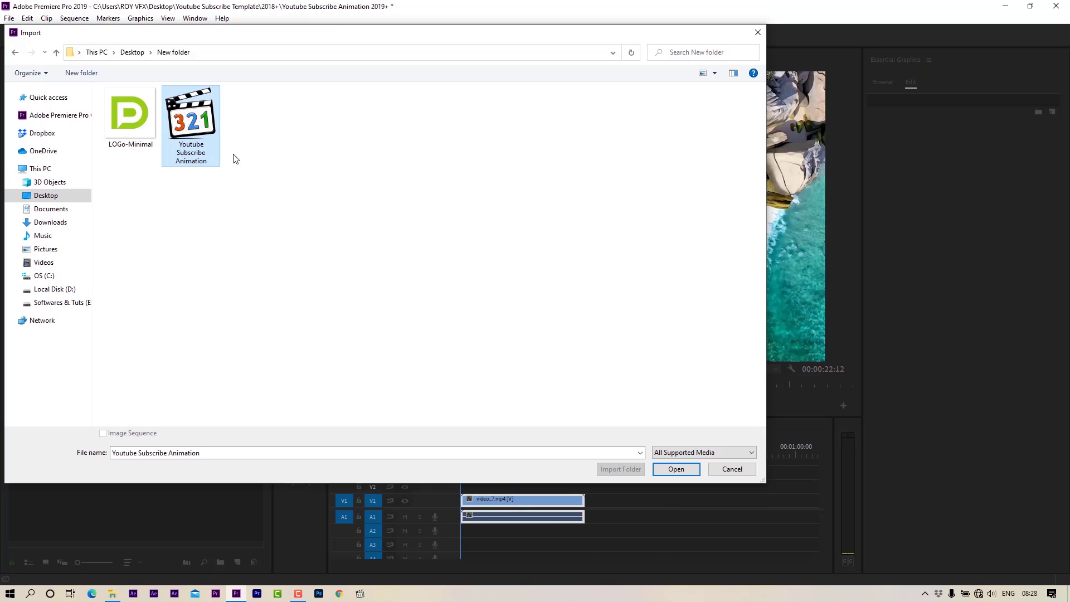
left_click(666, 467)
left_click_drag(66, 216, 519, 475)
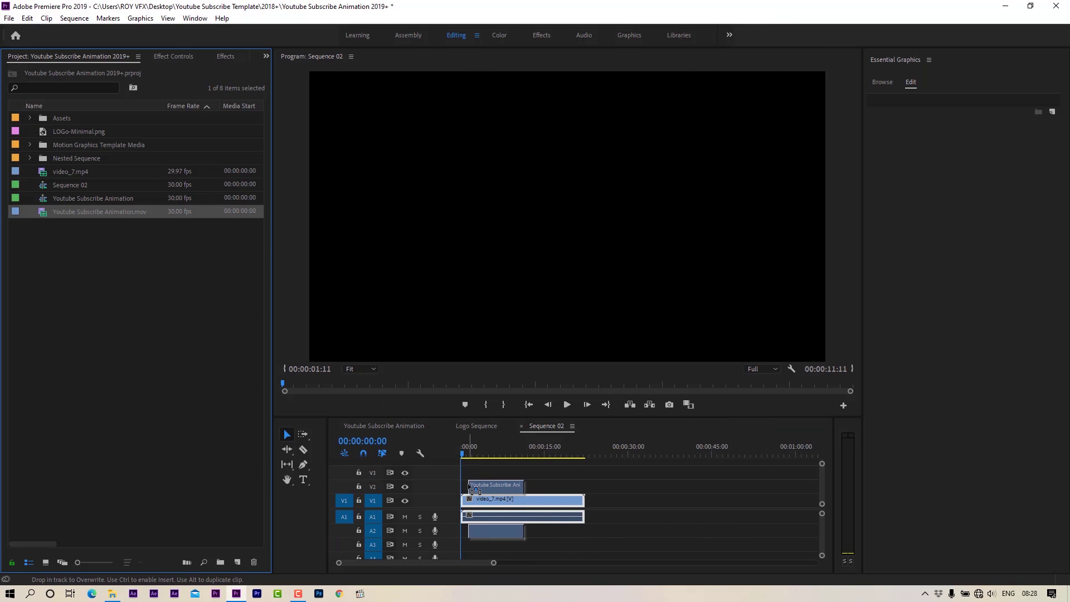
left_click_drag(474, 491, 468, 490)
left_click_drag(495, 566, 401, 563)
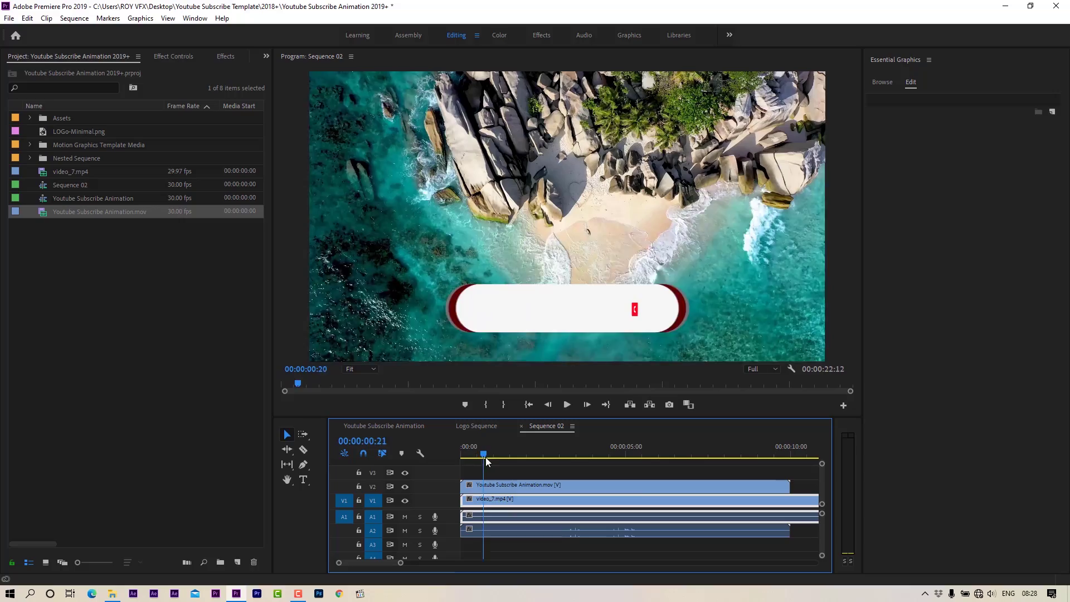